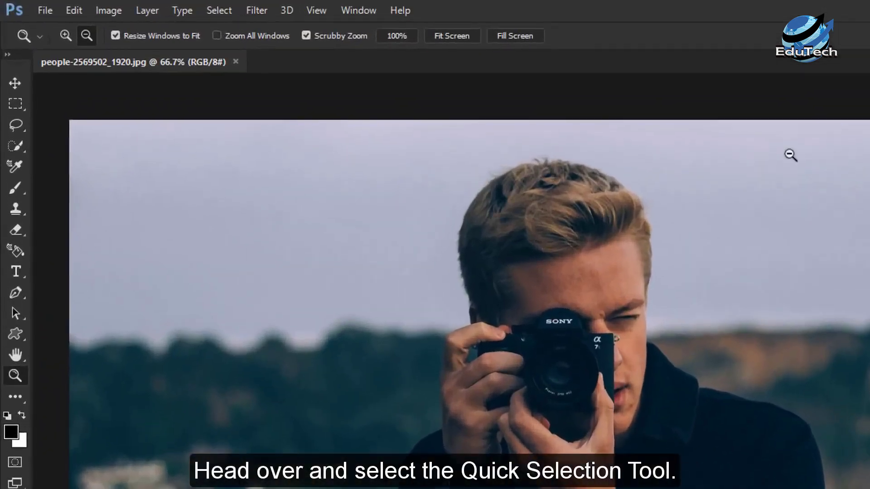
# Select the man with the Quick Selection Tool, subtracting the gap between his finger and the camera.
pyautogui.click(10, 145)
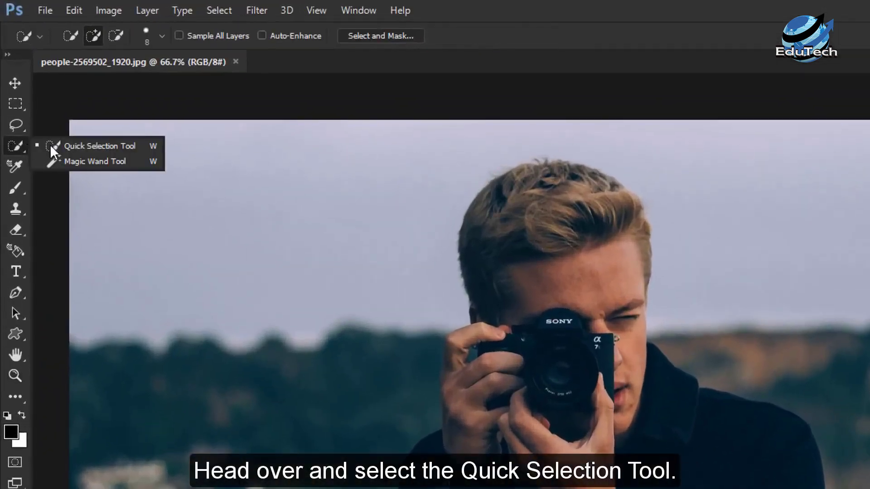
pyautogui.click(123, 145)
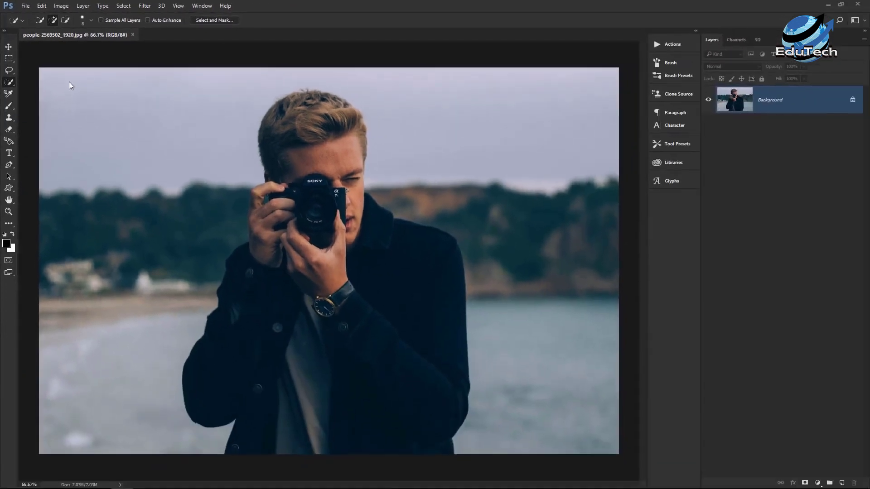
pyautogui.moveTo(345, 341); pyautogui.dragTo(375, 426)
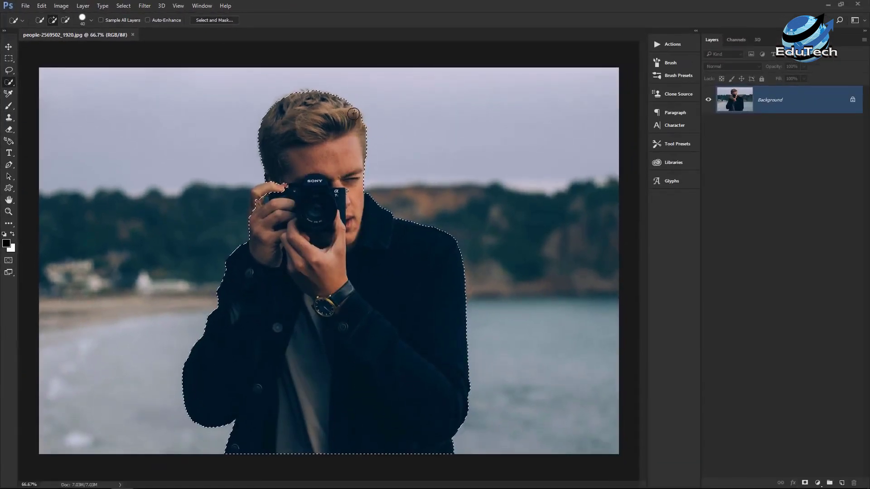
pyautogui.scroll(5, 272, 196)
pyautogui.keyDown('alt'); pyautogui.click(273, 209); pyautogui.keyUp('alt')
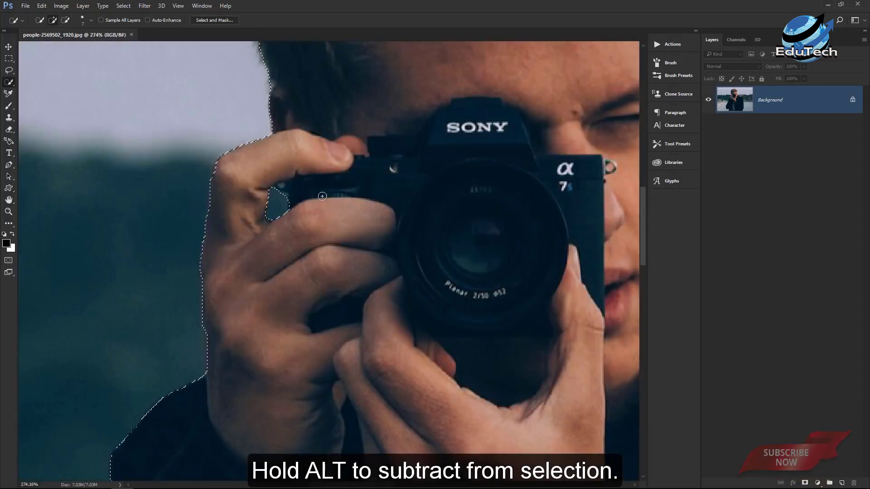
pyautogui.hotkey('ctrl', '0')
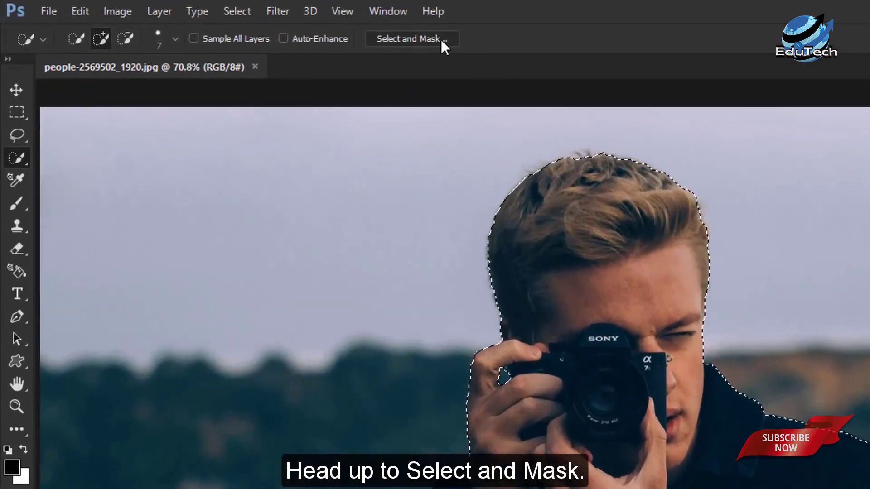
# Refine the selection in Select and Mask and output it to a new layer.
pyautogui.click(441, 39)
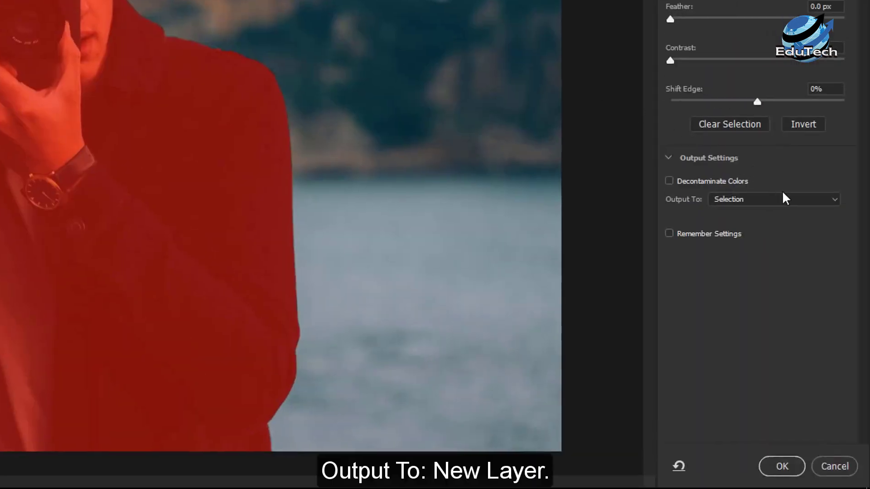
pyautogui.click(785, 199)
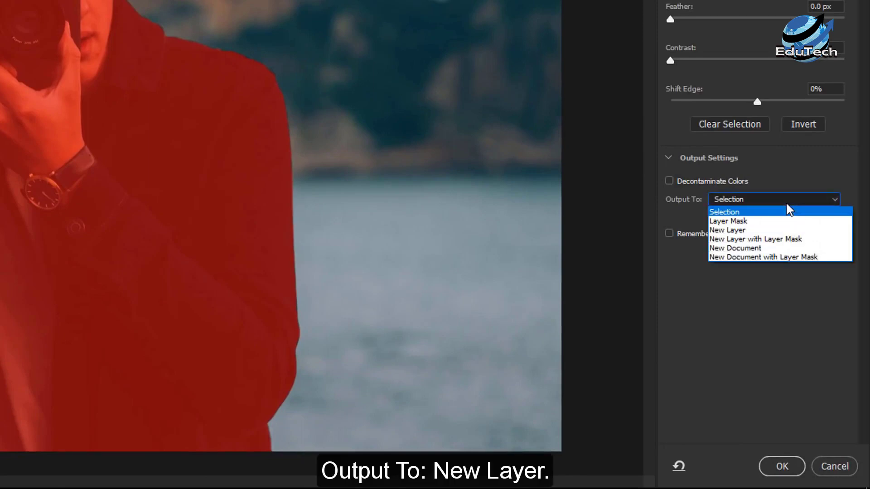
pyautogui.click(789, 231)
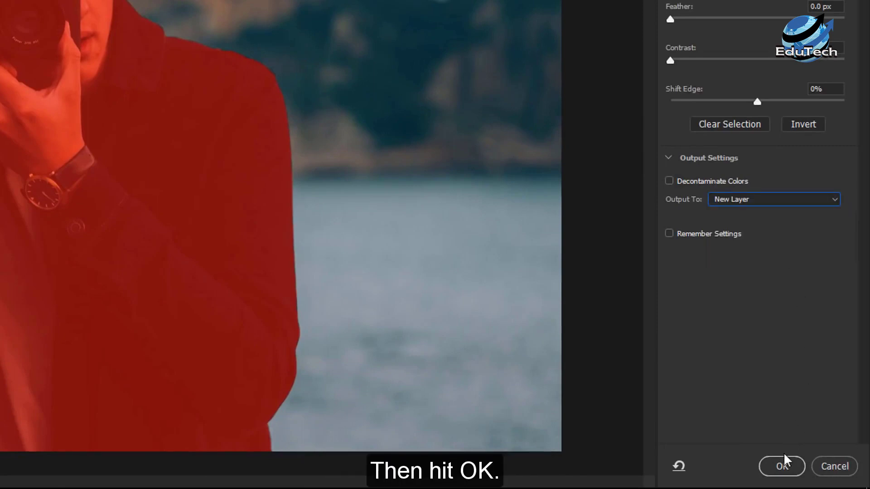
pyautogui.click(781, 466)
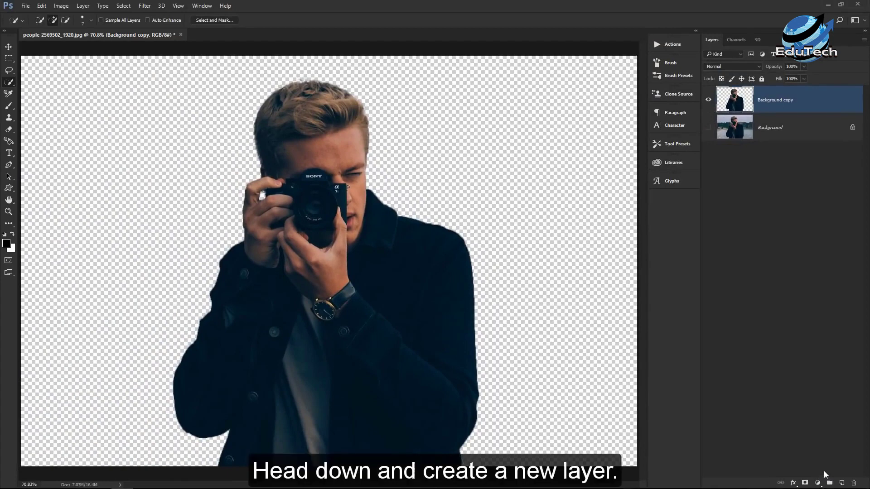
# Add a new layer below Background copy and name it BACKGROUND.
pyautogui.click(842, 484)
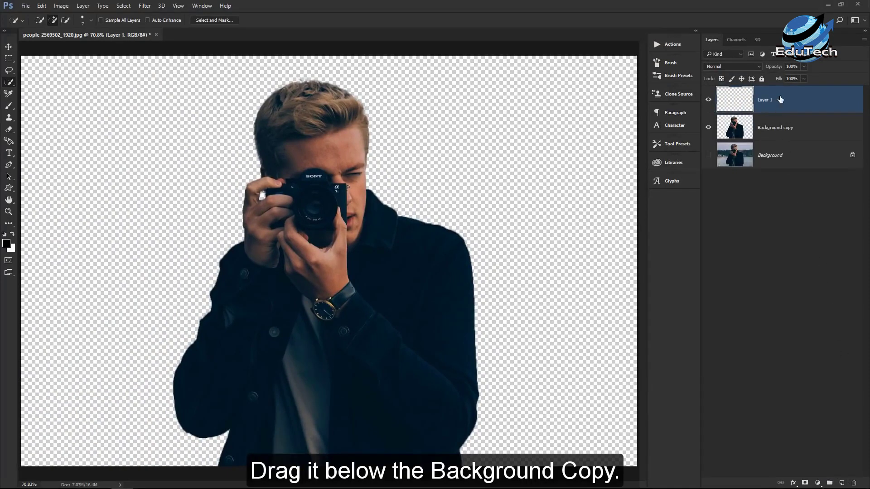
pyautogui.moveTo(780, 99); pyautogui.dragTo(780, 136)
pyautogui.doubleClick(766, 127)
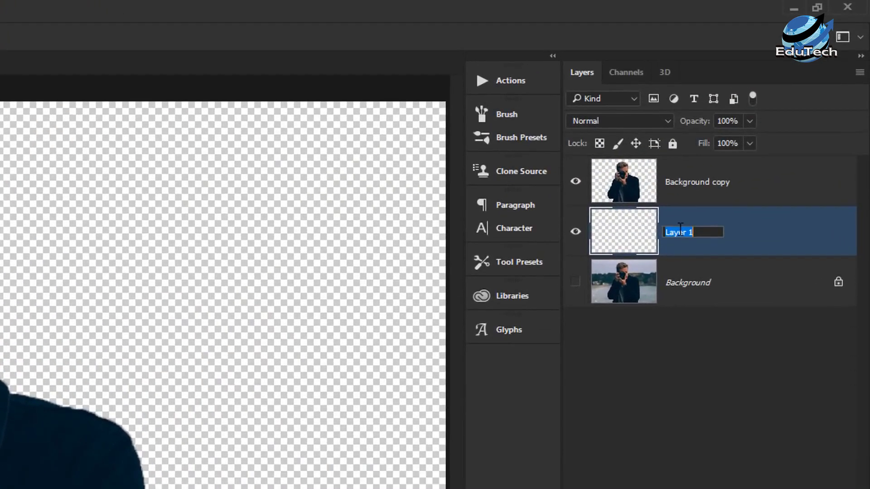
pyautogui.press('BackSpace')
pyautogui.write('BACKGROUN')
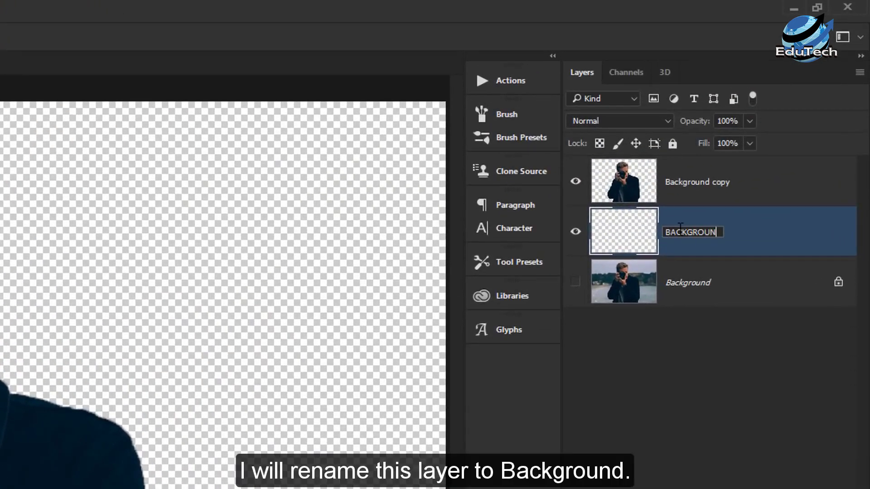
pyautogui.write('D')
pyautogui.press('Return')
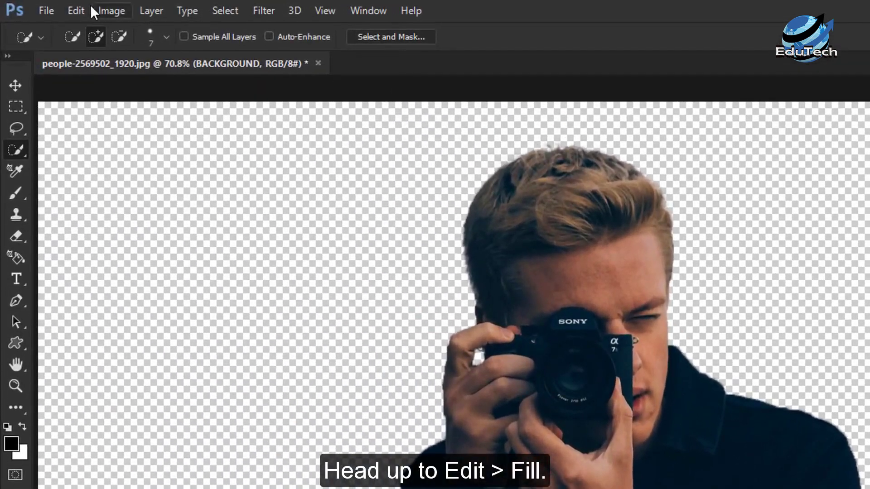
# Fill the BACKGROUND layer with white using Edit > Fill.
pyautogui.click(76, 10)
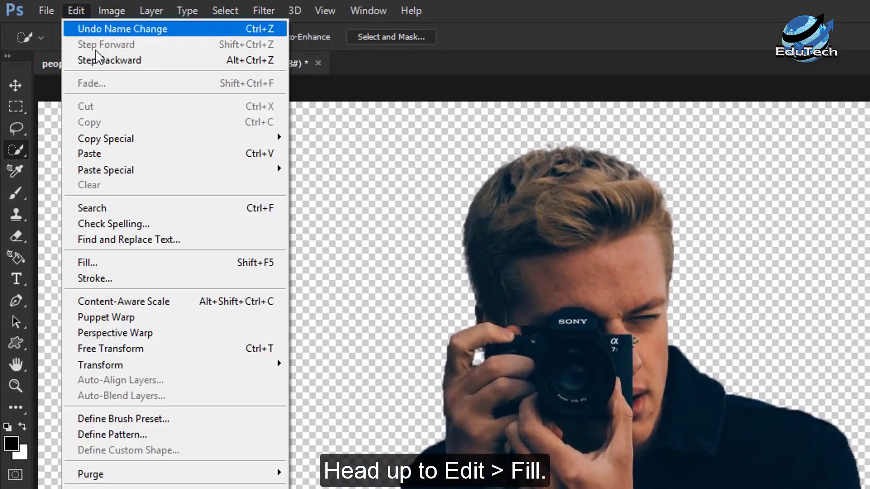
pyautogui.click(111, 260)
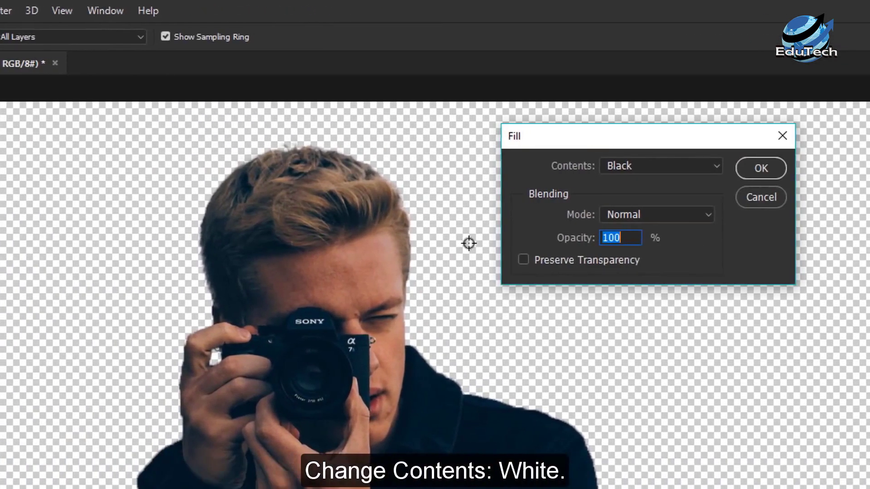
pyautogui.click(640, 166)
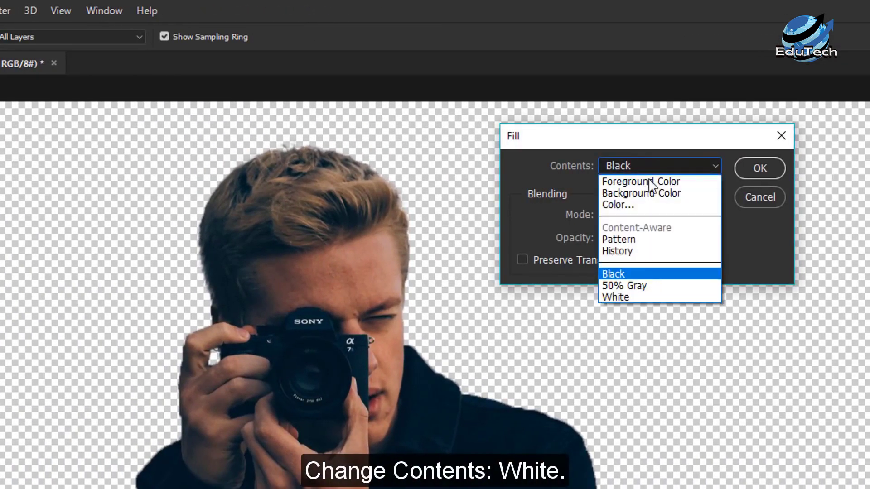
pyautogui.click(686, 295)
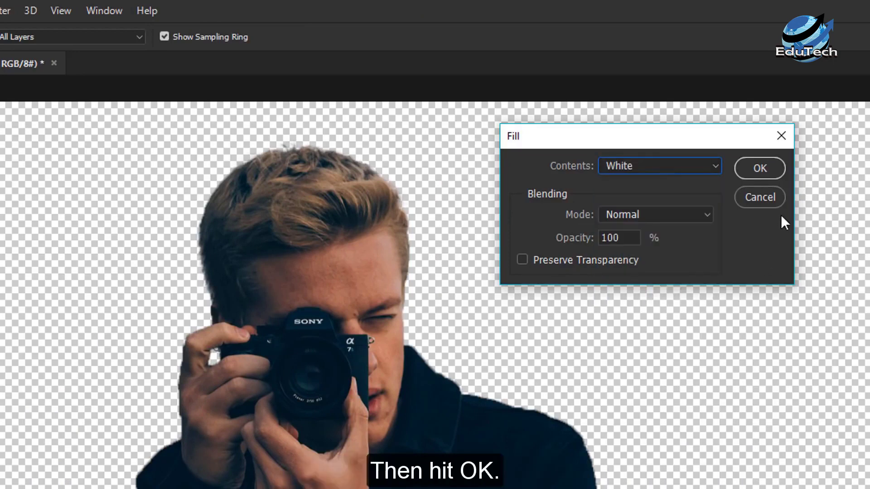
pyautogui.click(775, 168)
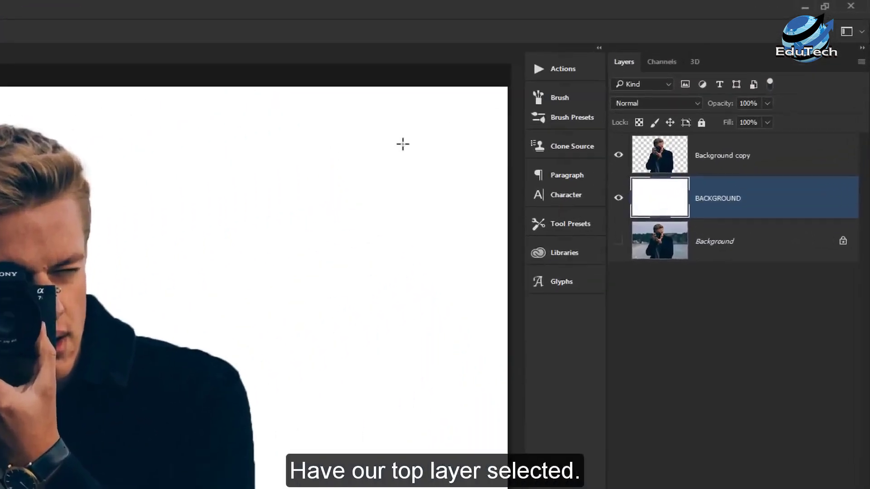
# Rename the Background copy cut-out layer to EFFECT.
pyautogui.hotkey('alt', ']')
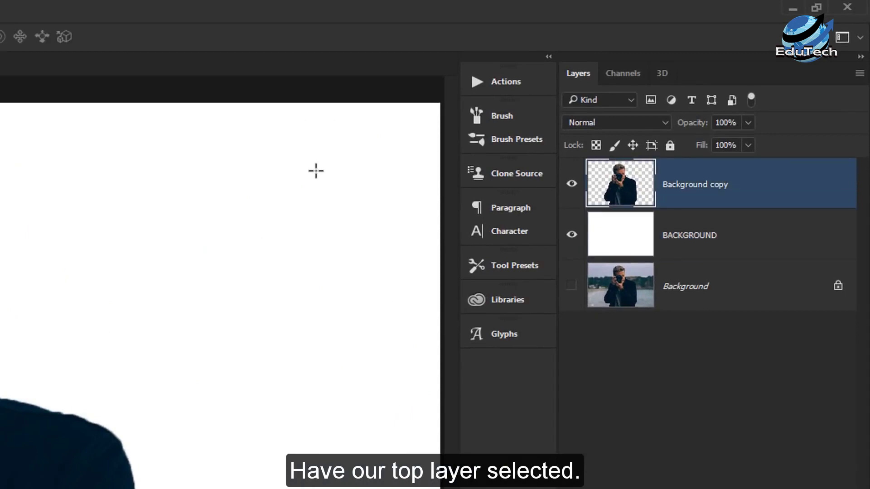
pyautogui.doubleClick(696, 185)
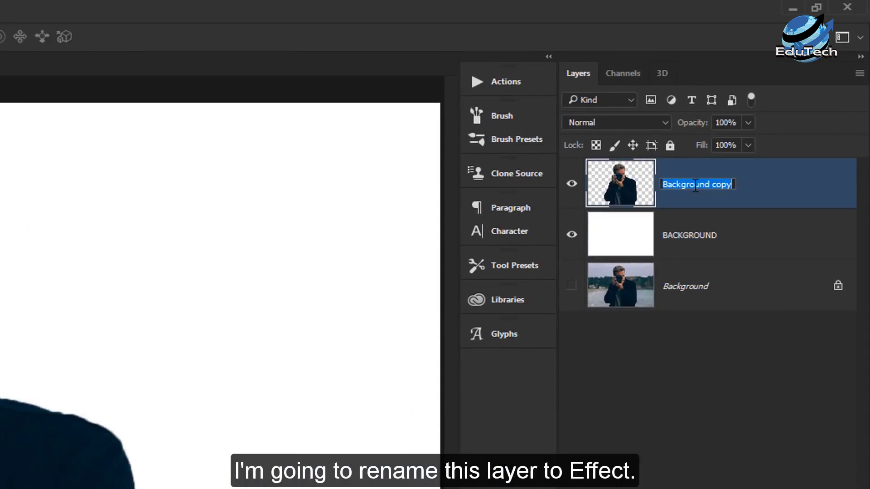
pyautogui.write('EFFECT')
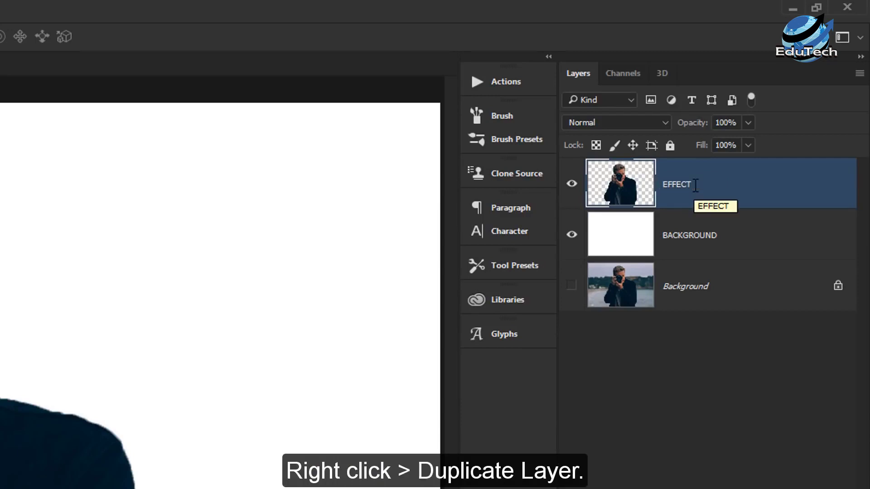
# Duplicate EFFECT as a hidden MAN layer and keep EFFECT active.
pyautogui.rightClick(696, 188)
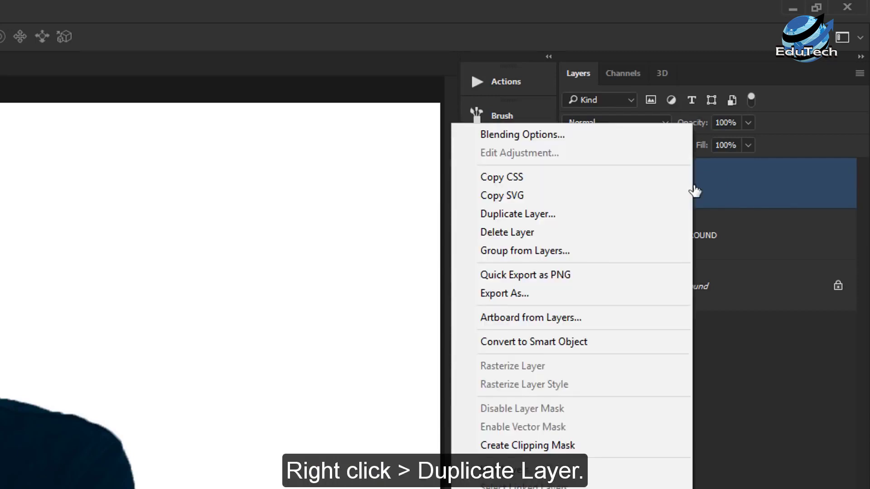
pyautogui.click(684, 214)
pyautogui.write('MAN')
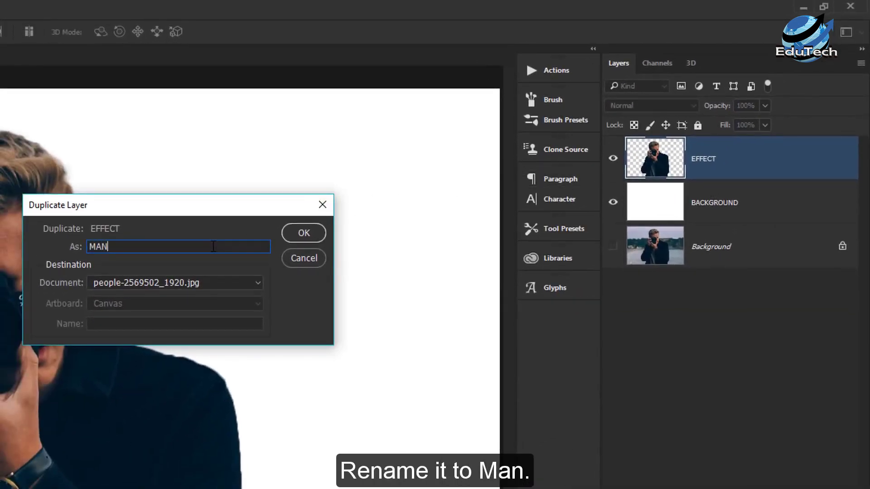
pyautogui.click(302, 234)
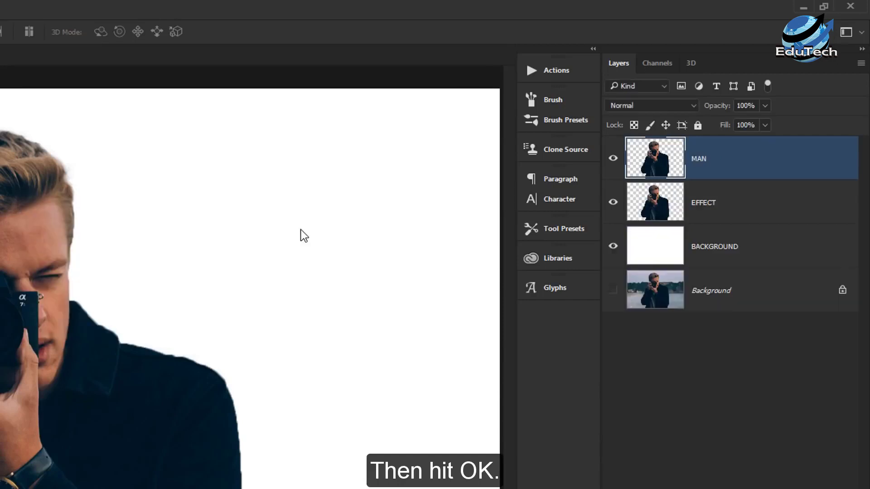
pyautogui.click(613, 158)
pyautogui.click(711, 212)
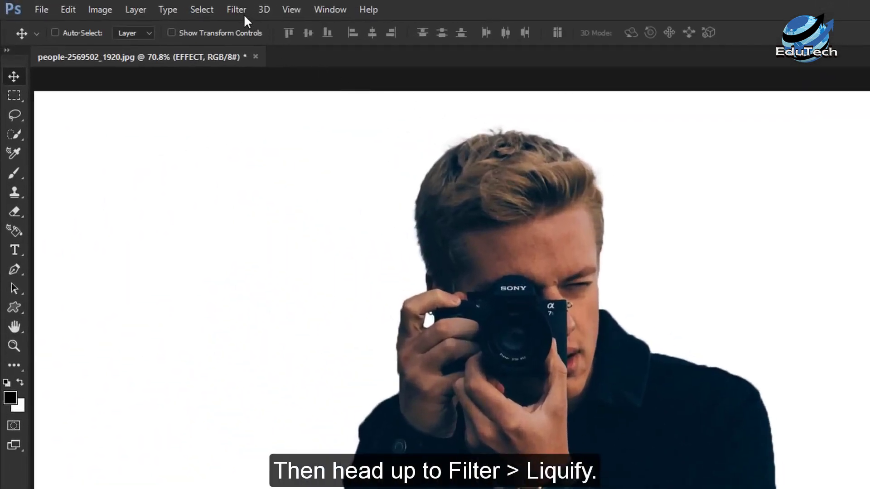
# Use Liquify Forward Warp to smear the hair, face, jacket and hands outward.
pyautogui.click(239, 10)
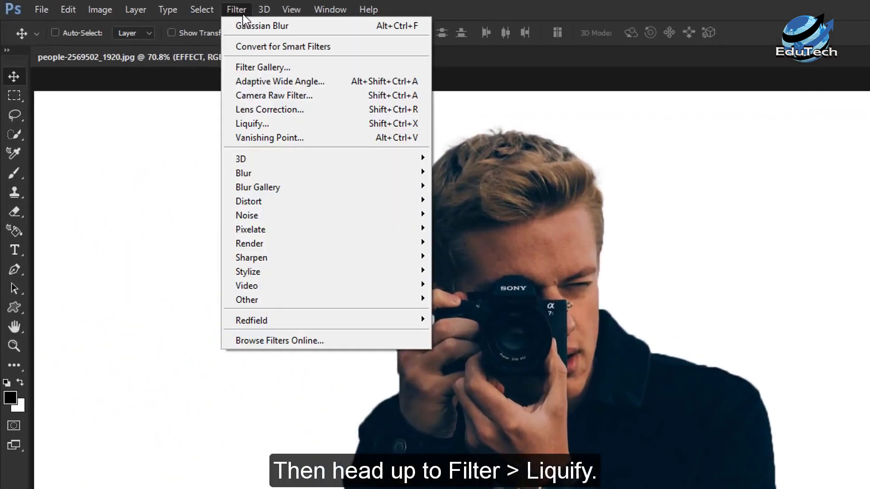
pyautogui.click(282, 127)
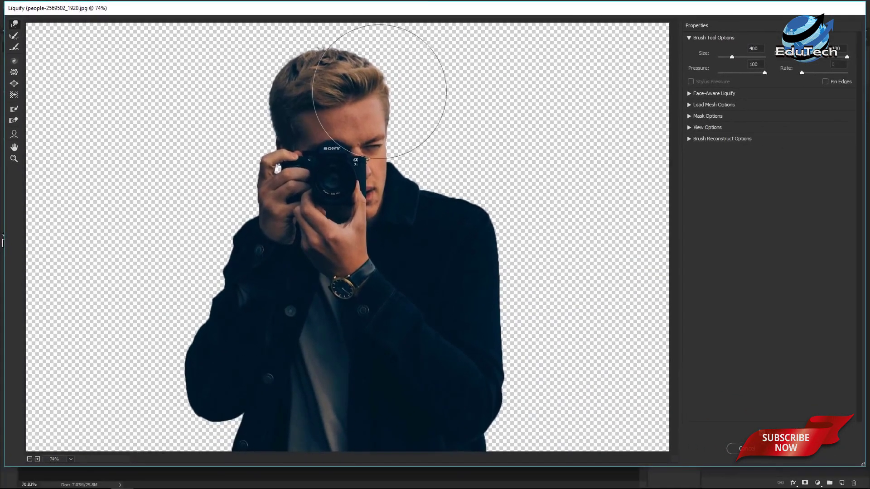
pyautogui.moveTo(383, 68); pyautogui.dragTo(473, 75)
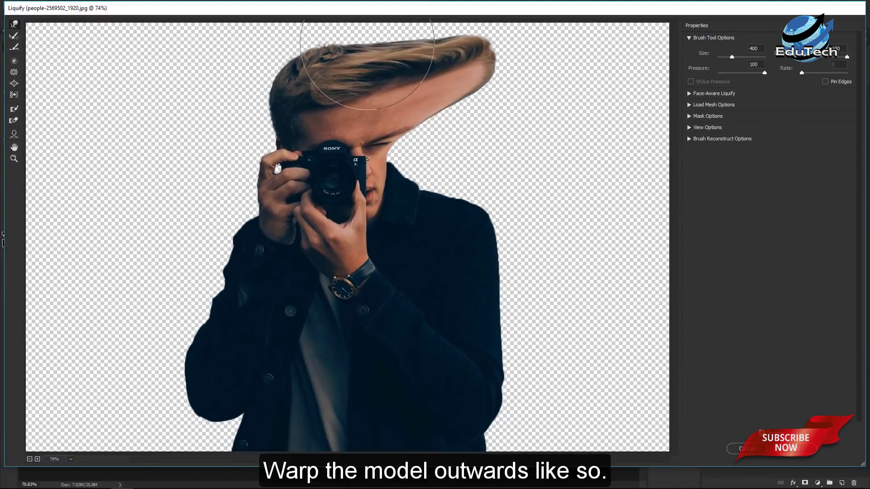
pyautogui.moveTo(367, 59); pyautogui.dragTo(466, 39)
pyautogui.moveTo(417, 116); pyautogui.dragTo(666, 100)
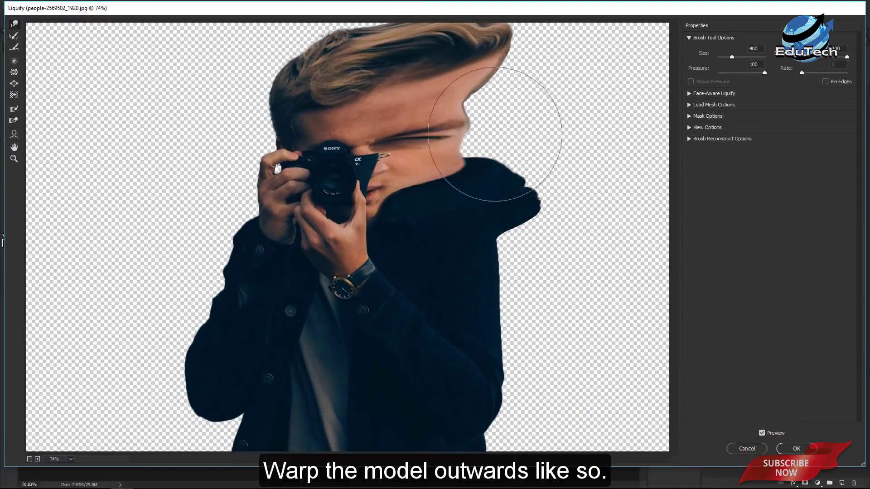
pyautogui.moveTo(524, 214)
pyautogui.mouseDown()
pyautogui.moveTo(515, 330)
pyautogui.moveTo(553, 359)
pyautogui.moveTo(675, 224)
pyautogui.mouseUp()
pyautogui.moveTo(358, 64)
pyautogui.mouseDown()
pyautogui.moveTo(253, 48)
pyautogui.moveTo(213, 146)
pyautogui.moveTo(54, 90)
pyautogui.moveTo(179, 253)
pyautogui.moveTo(48, 204)
pyautogui.moveTo(28, 146)
pyautogui.moveTo(195, 399)
pyautogui.moveTo(142, 404)
pyautogui.moveTo(194, 418)
pyautogui.mouseUp()
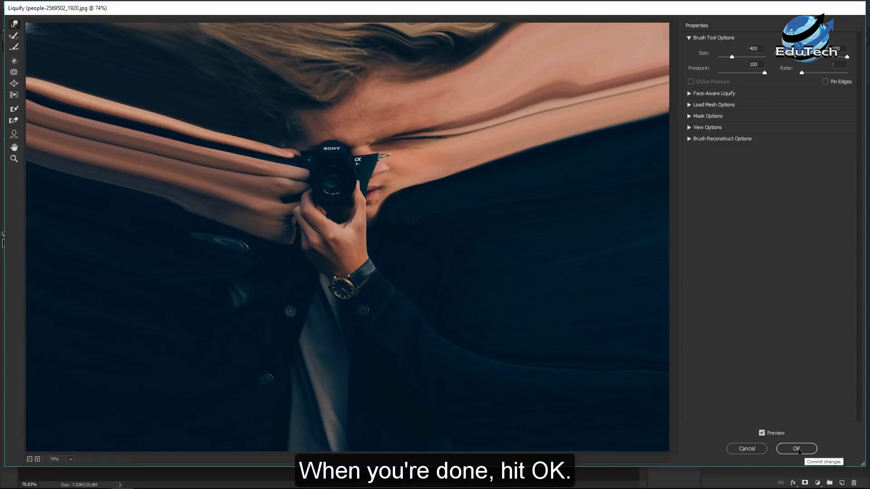
pyautogui.click(797, 449)
pyautogui.press('b')
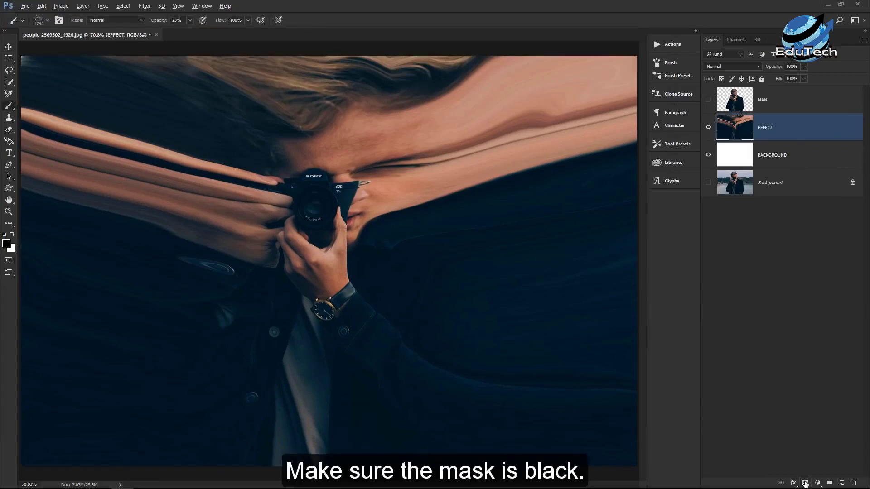
# Give EFFECT a black hiding mask, then unhide MAN and add a white mask to it.
pyautogui.keyDown('alt'); pyautogui.click(804, 484); pyautogui.keyUp('alt')
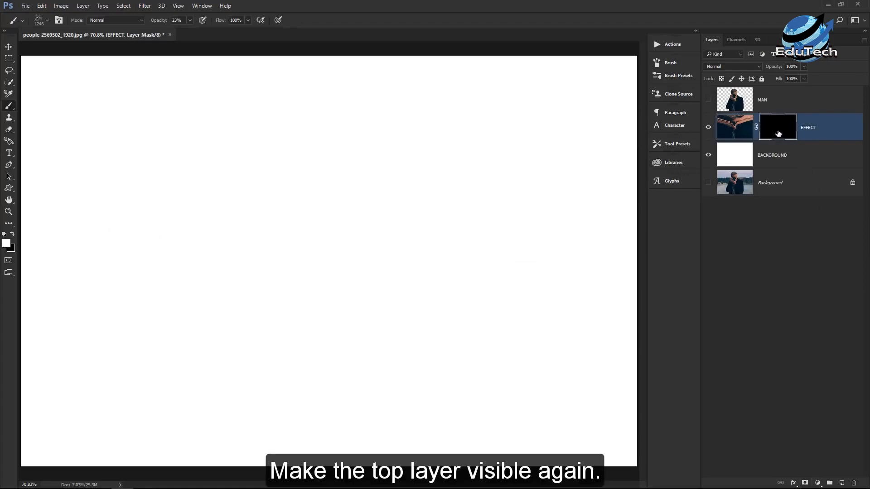
pyautogui.click(710, 100)
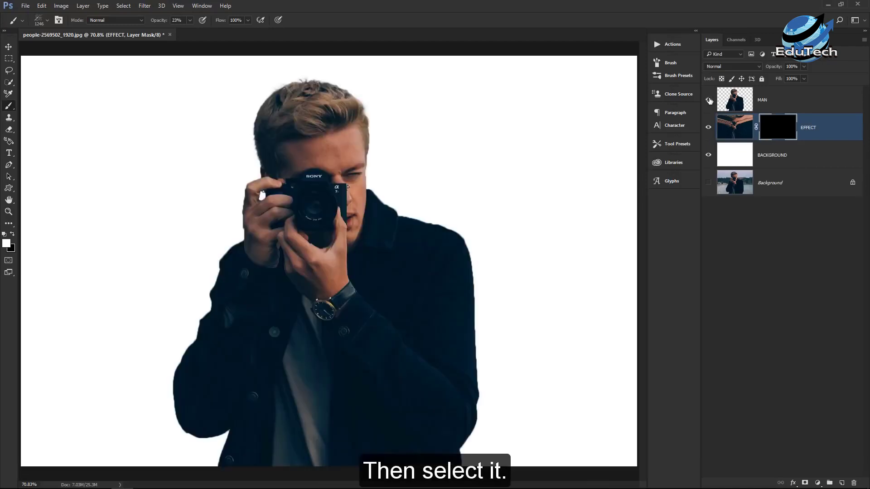
pyautogui.click(772, 102)
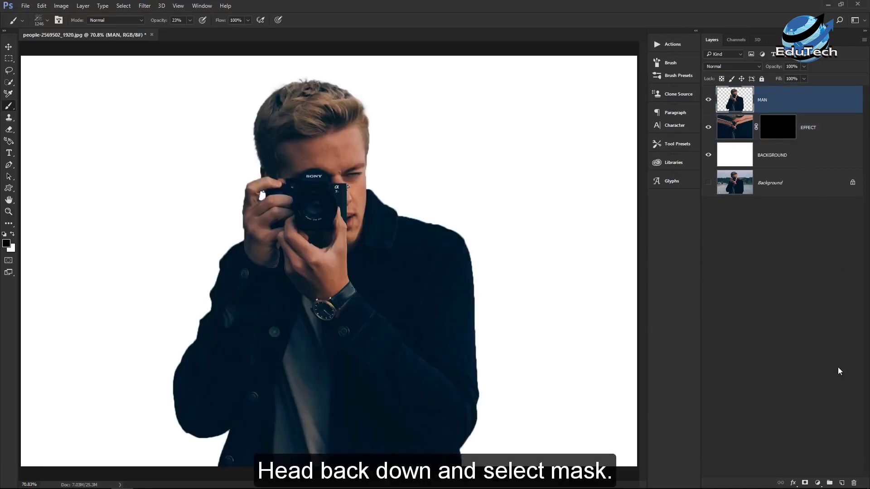
pyautogui.click(805, 483)
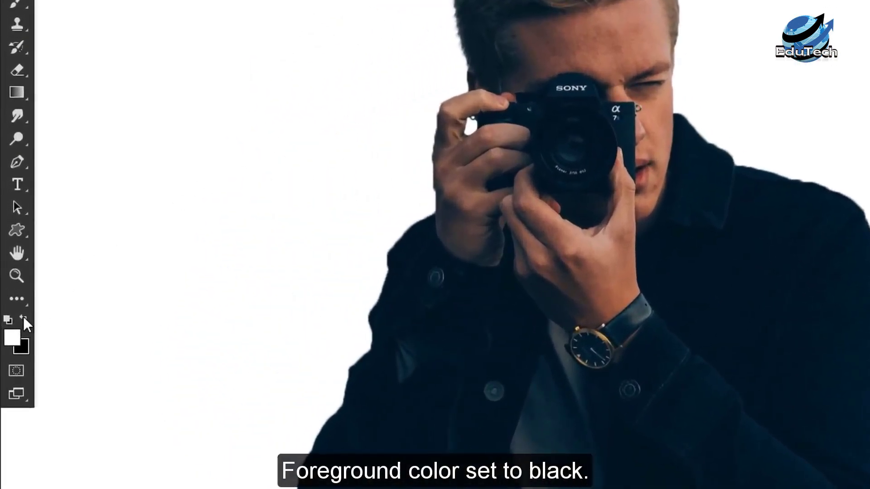
# Set up black foreground and a 2500 particle brush at 100% opacity.
pyautogui.click(23, 318)
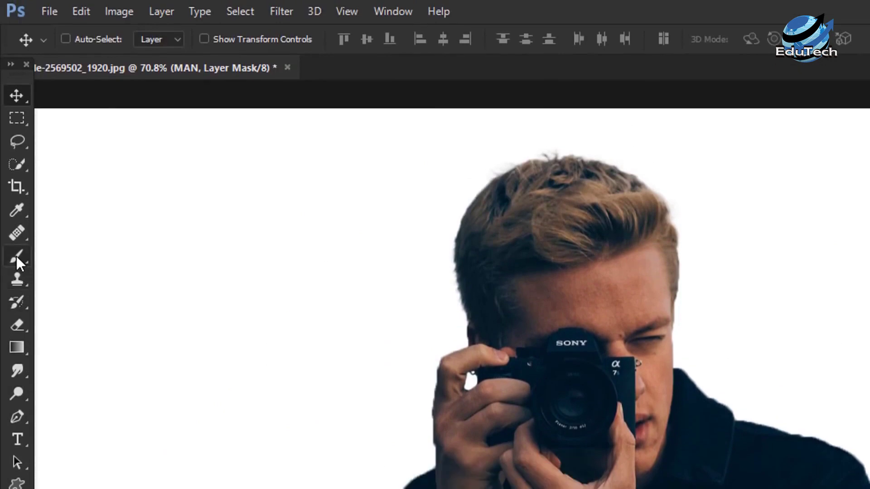
pyautogui.click(16, 258)
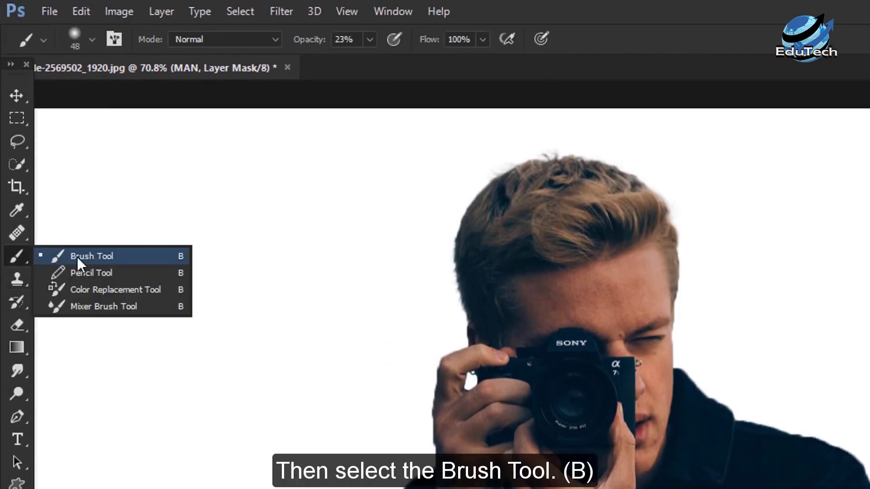
pyautogui.click(125, 257)
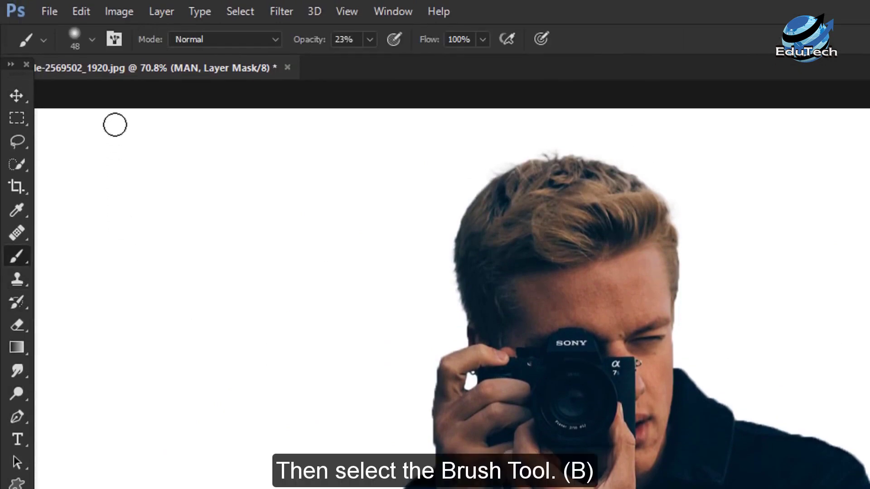
pyautogui.click(95, 39)
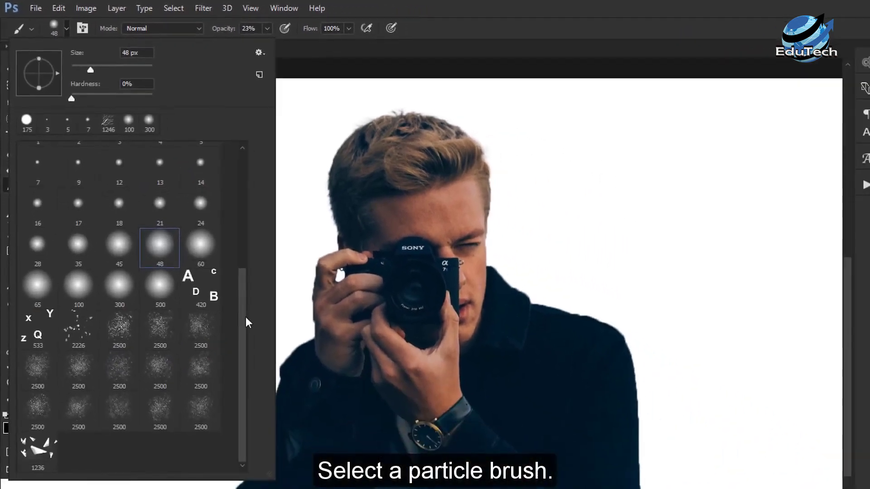
pyautogui.doubleClick(122, 333)
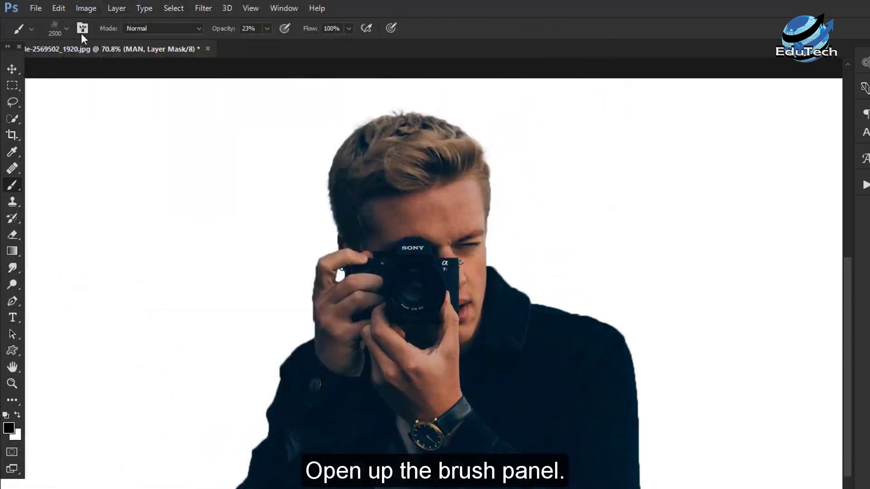
pyautogui.click(82, 28)
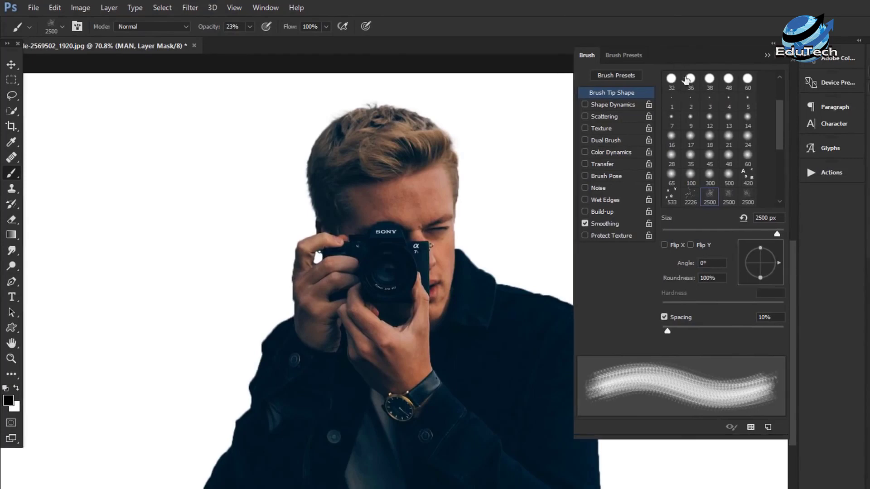
pyautogui.click(774, 231)
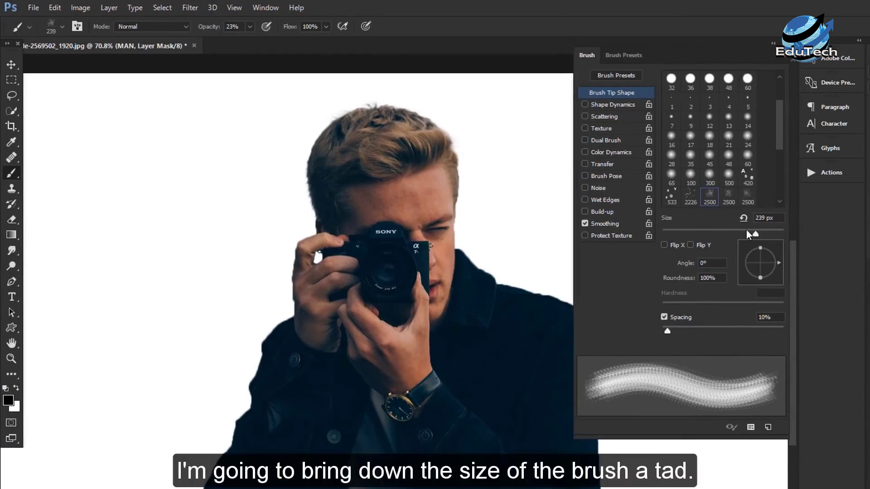
pyautogui.press('0')
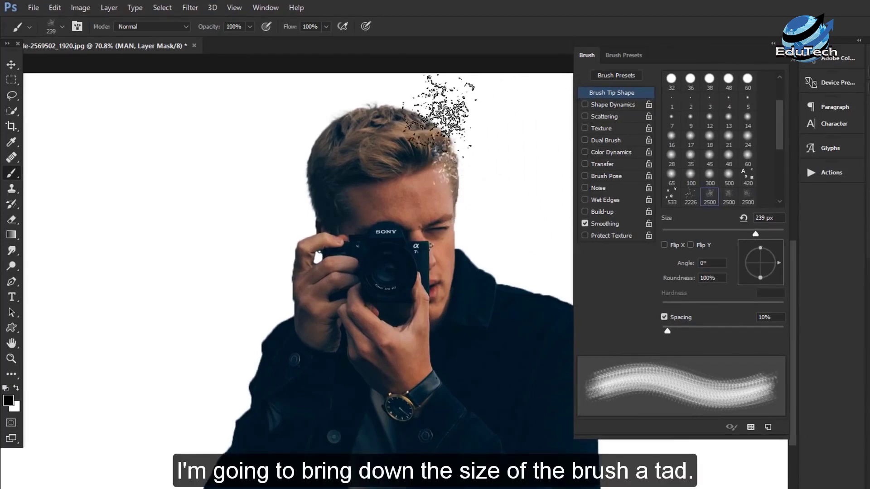
# Paint particle fragments over the hair, ear and neck, enlarging the brush to 400 px.
pyautogui.moveTo(438, 114); pyautogui.dragTo(426, 136)
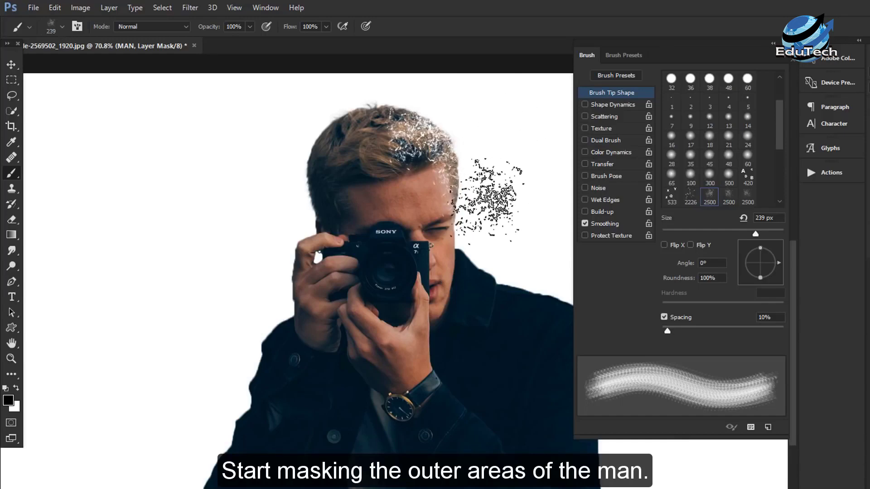
pyautogui.hotkey('shift', 'Right')
pyautogui.hotkey('shift', 'Right')
pyautogui.hotkey('shift', 'Right')
pyautogui.moveTo(509, 223)
pyautogui.mouseDown()
pyautogui.moveTo(493, 247)
pyautogui.moveTo(530, 362)
pyautogui.mouseUp()
pyautogui.press(']')
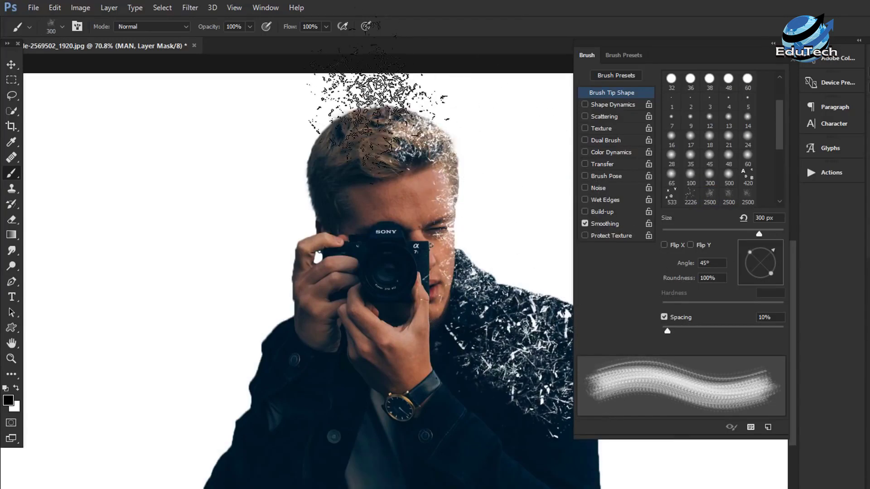
pyautogui.moveTo(379, 107); pyautogui.dragTo(278, 136)
pyautogui.press(']')
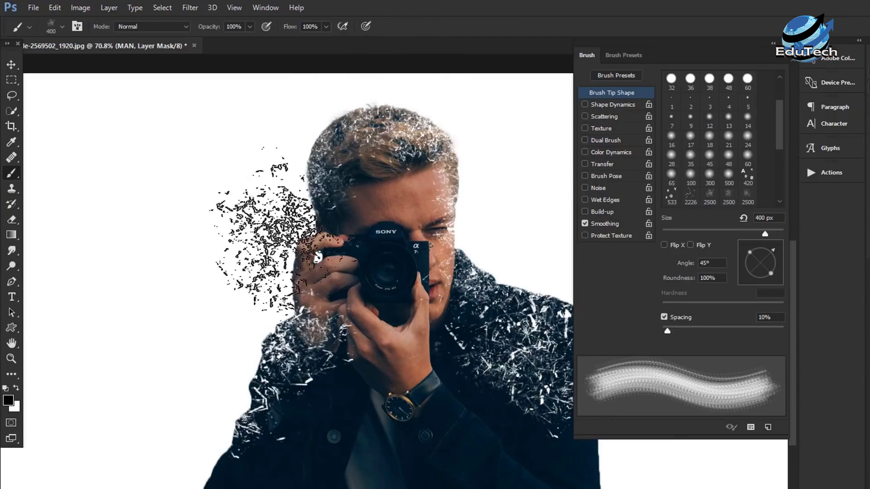
# Switch to a different 2500 scatter brush at 700 px with a 75° tip angle.
pyautogui.click(62, 27)
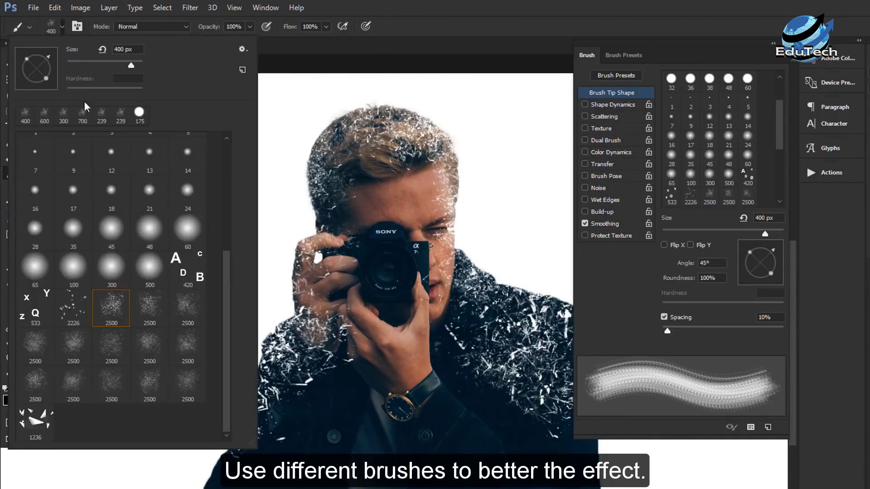
pyautogui.doubleClick(185, 317)
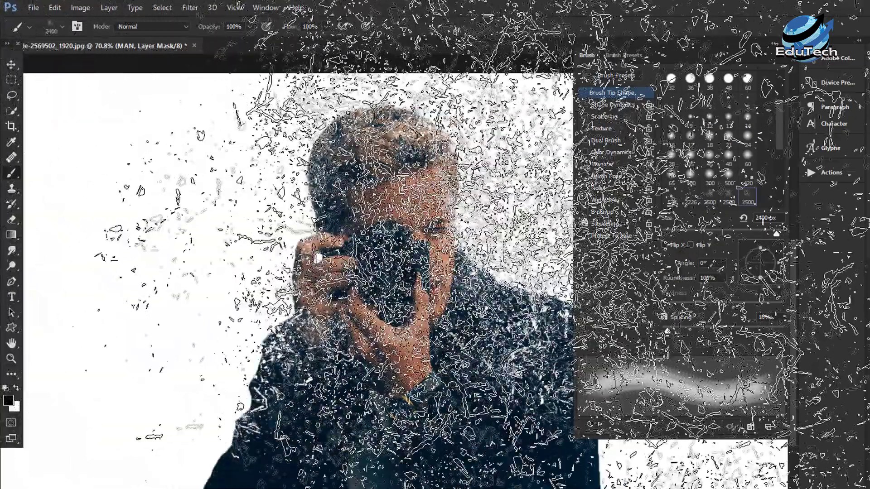
pyautogui.moveTo(777, 234); pyautogui.dragTo(753, 234)
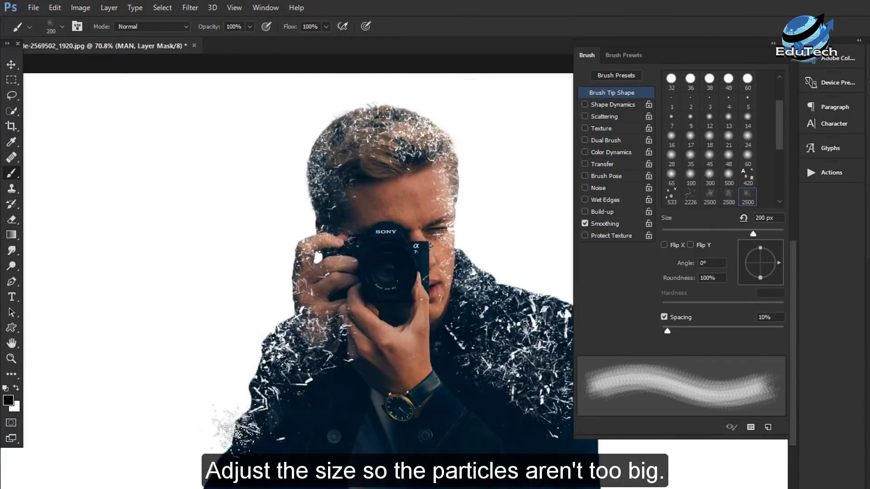
pyautogui.press(']')
pyautogui.press(']')
pyautogui.press(']')
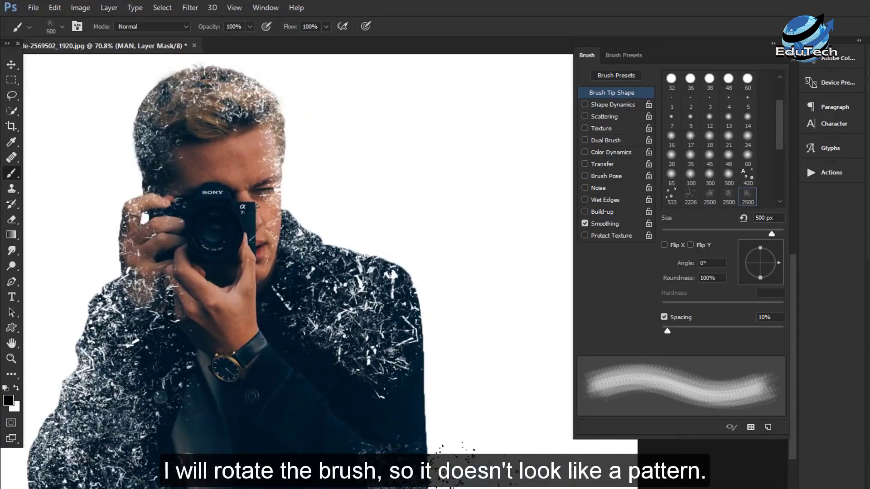
pyautogui.moveTo(760, 252)
pyautogui.mouseDown()
pyautogui.moveTo(764, 261)
pyautogui.moveTo(769, 250)
pyautogui.moveTo(756, 280)
pyautogui.mouseUp()
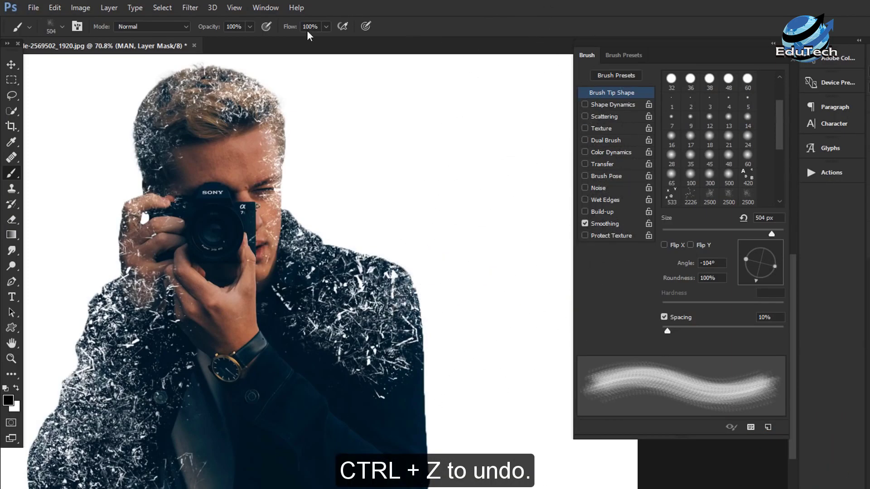
# Paint more fragments into the jacket edge with another 2500 scatter brush at 500 px.
pyautogui.click(62, 26)
pyautogui.doubleClick(171, 356)
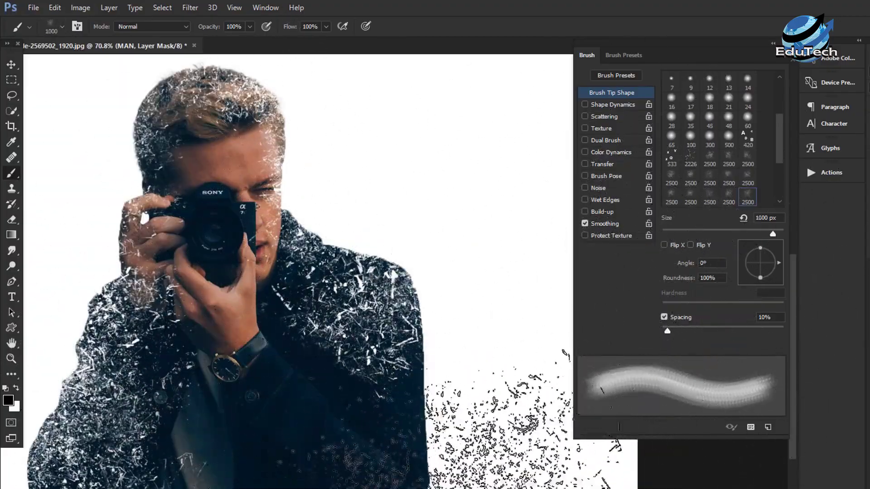
pyautogui.press('[')
pyautogui.press('[')
pyautogui.press('[')
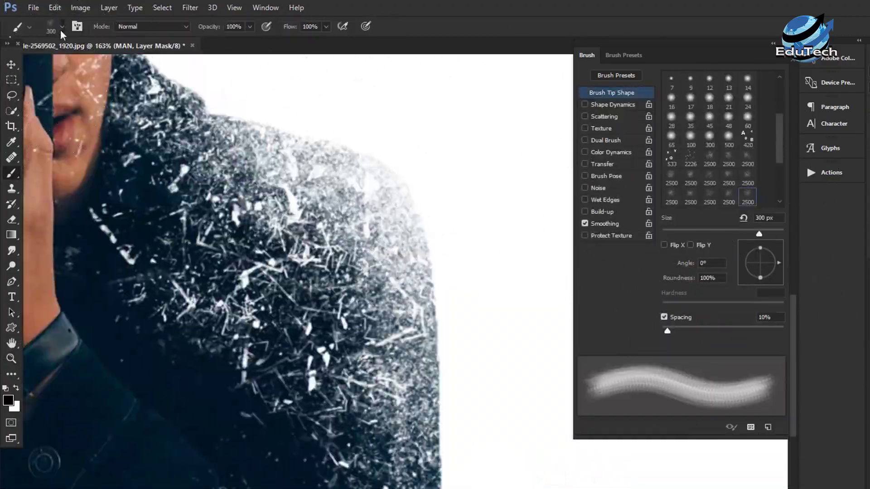
pyautogui.click(62, 26)
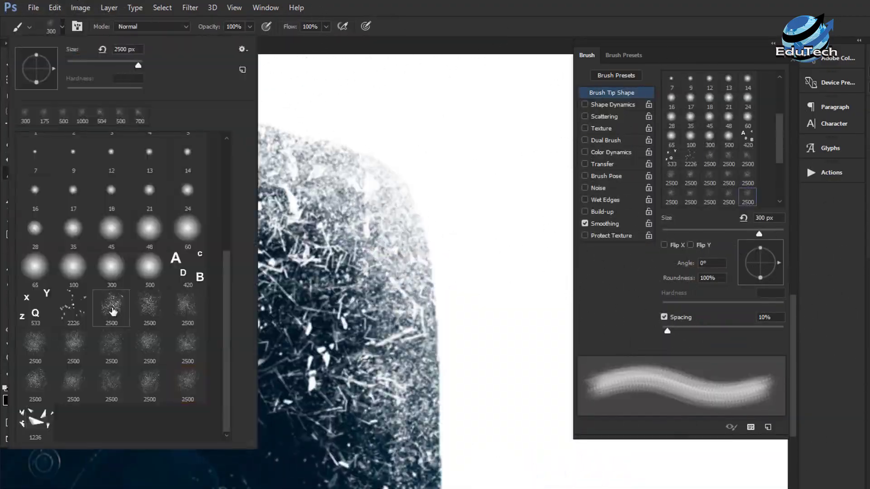
pyautogui.moveTo(453, 272); pyautogui.dragTo(521, 294)
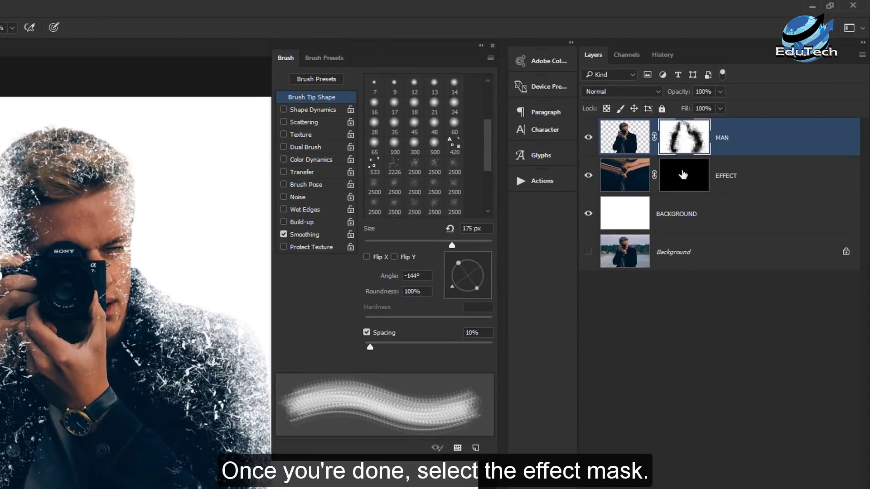
# Target the EFFECT layer mask and pick a large 2500 particle brush.
pyautogui.click(683, 175)
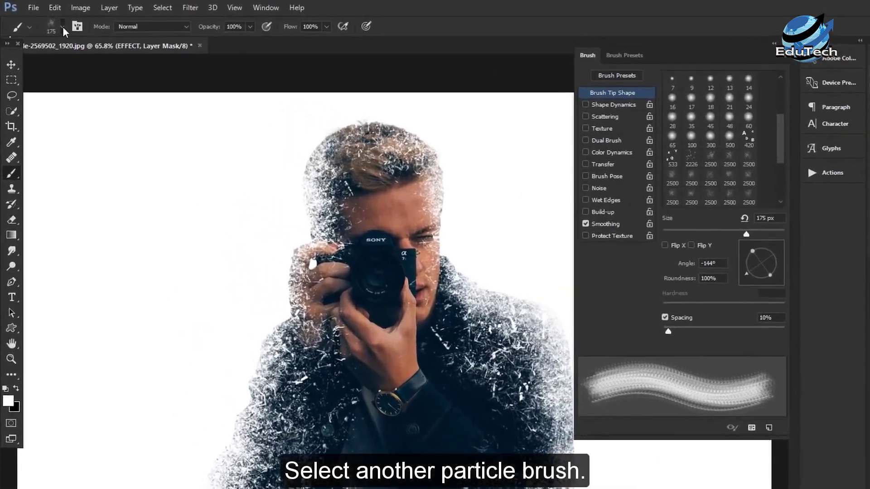
pyautogui.click(63, 27)
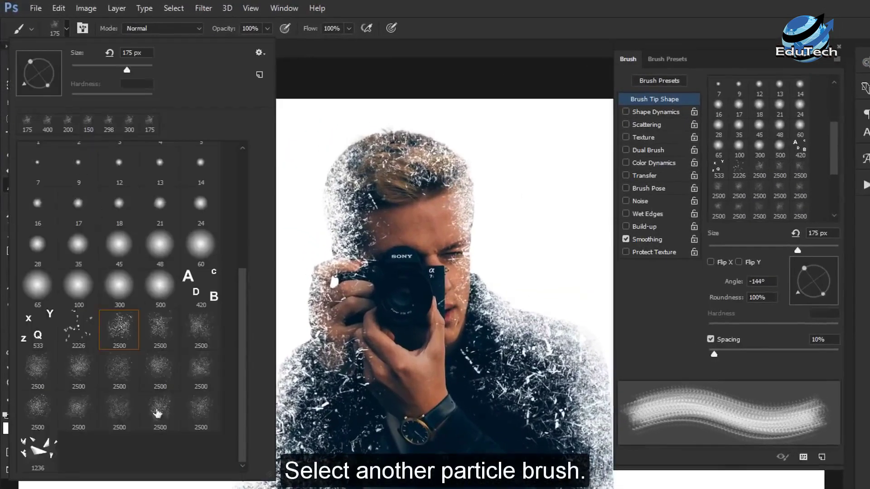
pyautogui.doubleClick(49, 413)
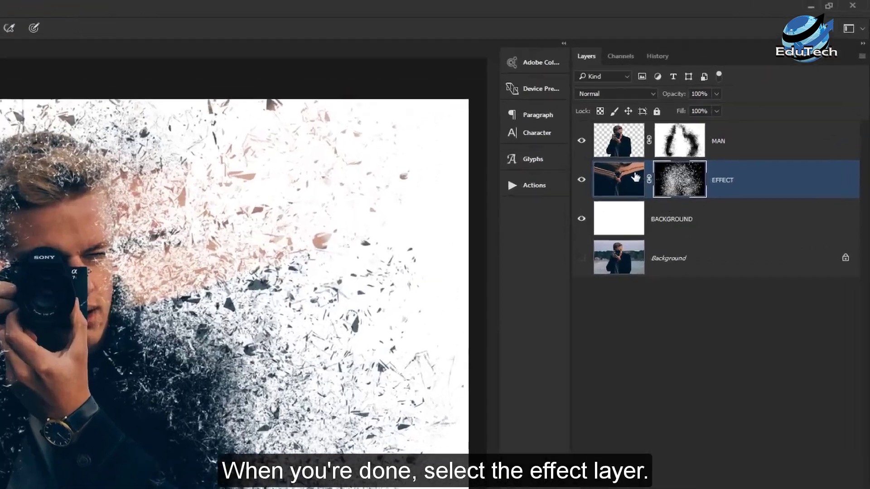
# Blend the EFFECT layer's fragment colours with the Mixer Brush at 28% wetness.
pyautogui.click(636, 176)
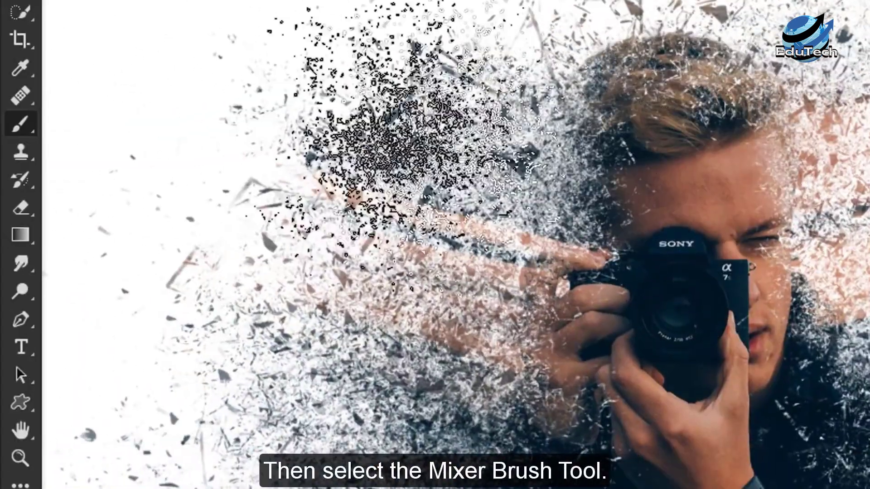
pyautogui.rightClick(9, 121)
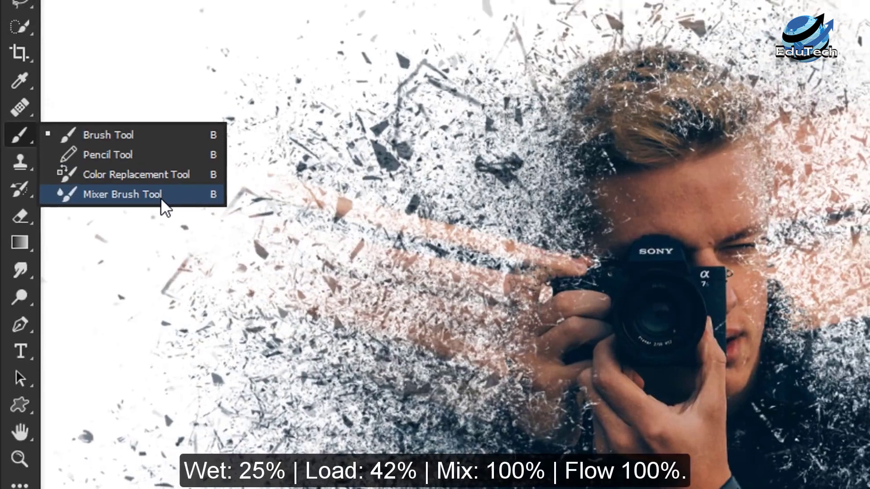
pyautogui.click(166, 189)
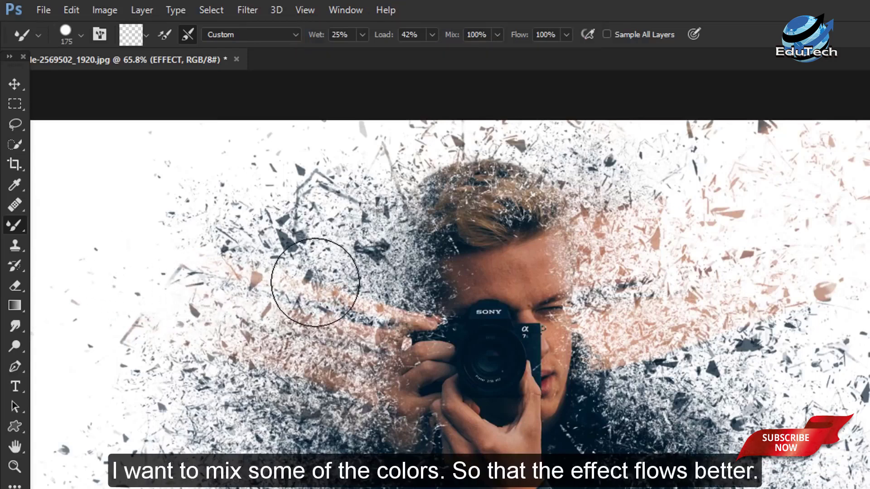
pyautogui.moveTo(315, 282)
pyautogui.mouseDown()
pyautogui.moveTo(250, 391)
pyautogui.moveTo(253, 311)
pyautogui.mouseUp()
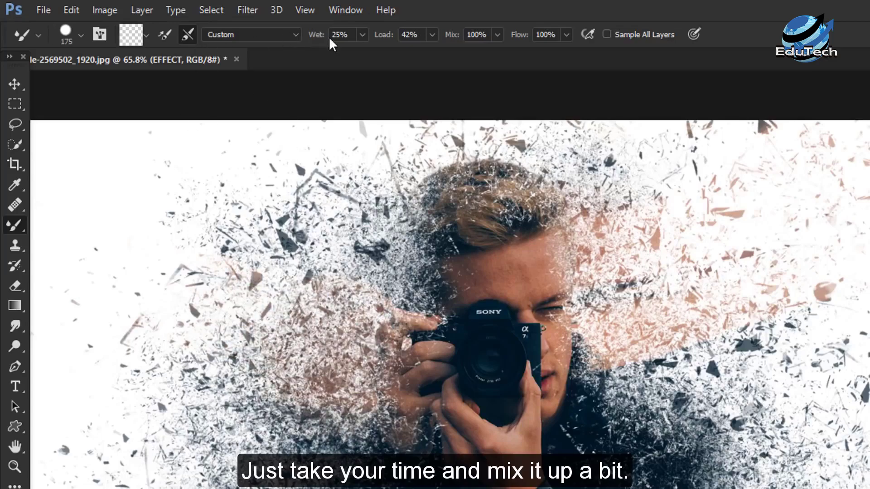
pyautogui.moveTo(319, 42); pyautogui.dragTo(324, 42)
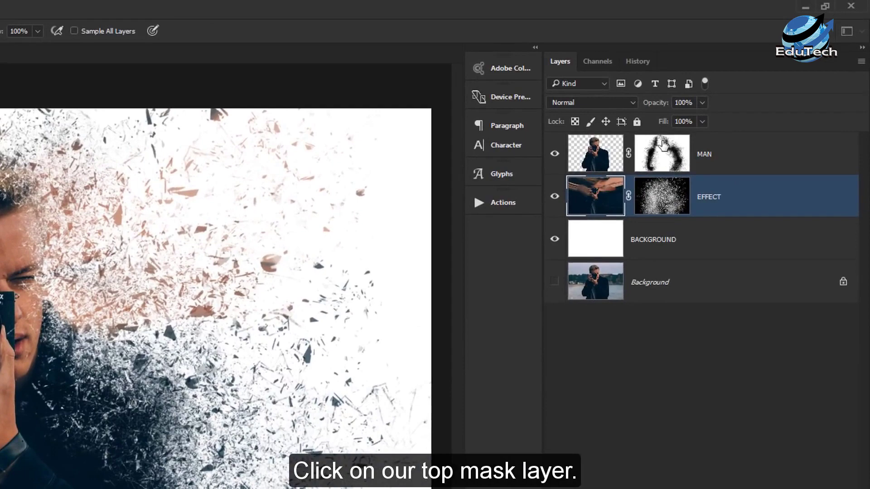
# Set up a soft round Brush on the MAN layer mask to restore the face and camera.
pyautogui.click(669, 158)
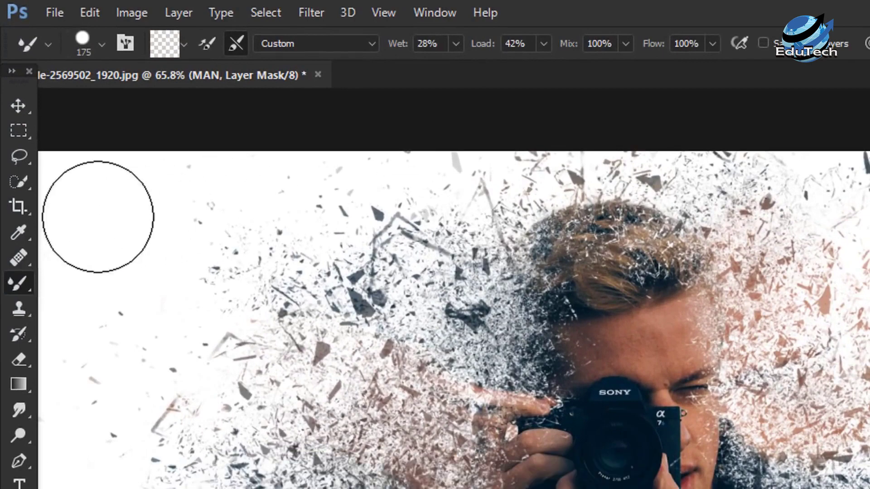
pyautogui.rightClick(19, 274)
pyautogui.click(144, 281)
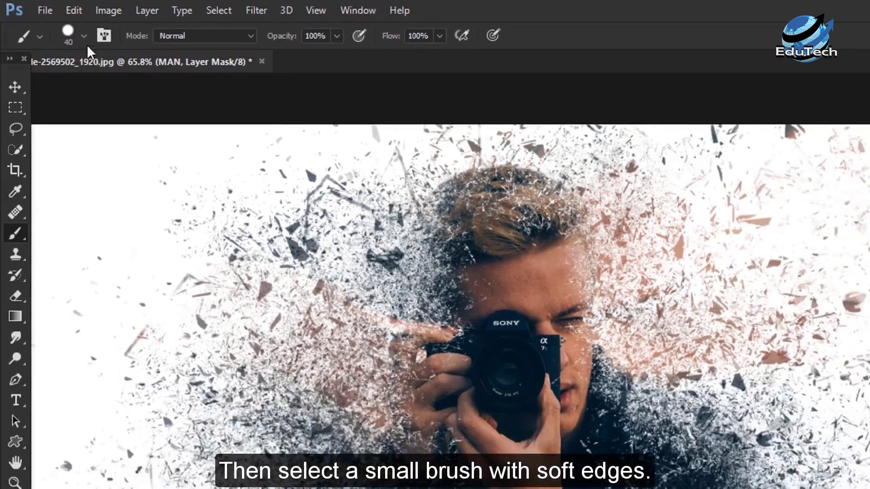
pyautogui.click(66, 28)
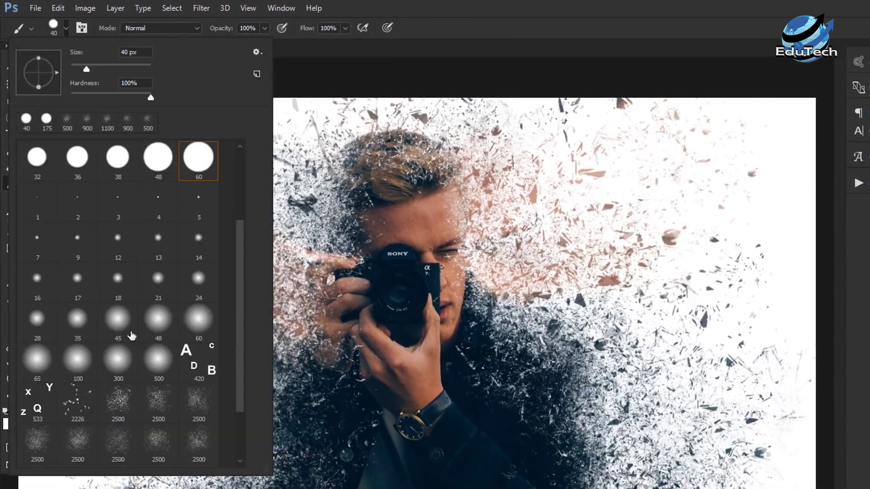
pyautogui.doubleClick(158, 326)
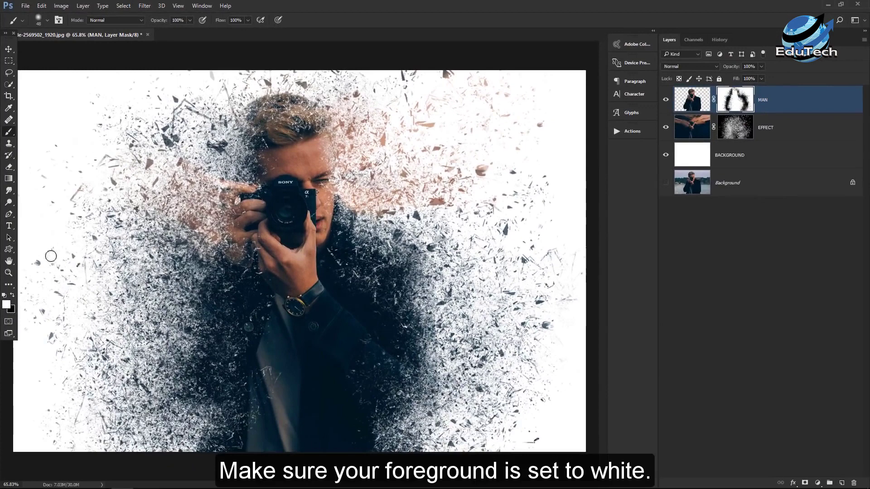
pyautogui.scroll(5, 323, 143)
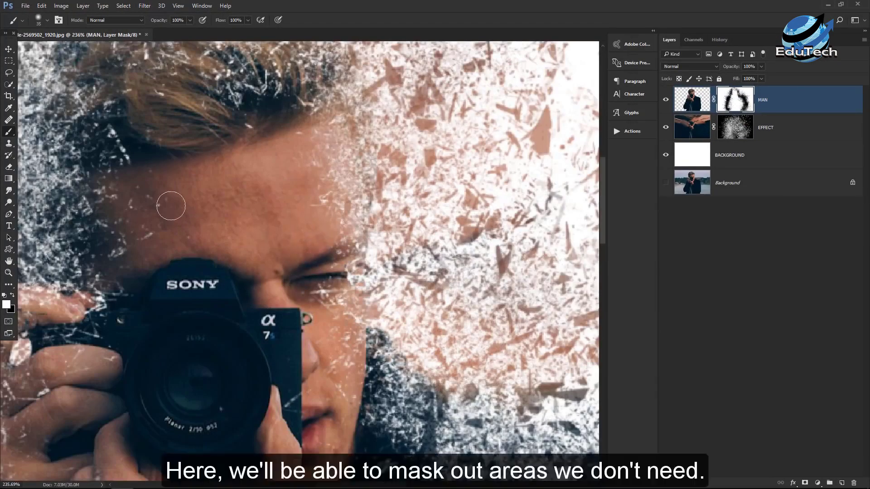
pyautogui.scroll(-2, 267, 349)
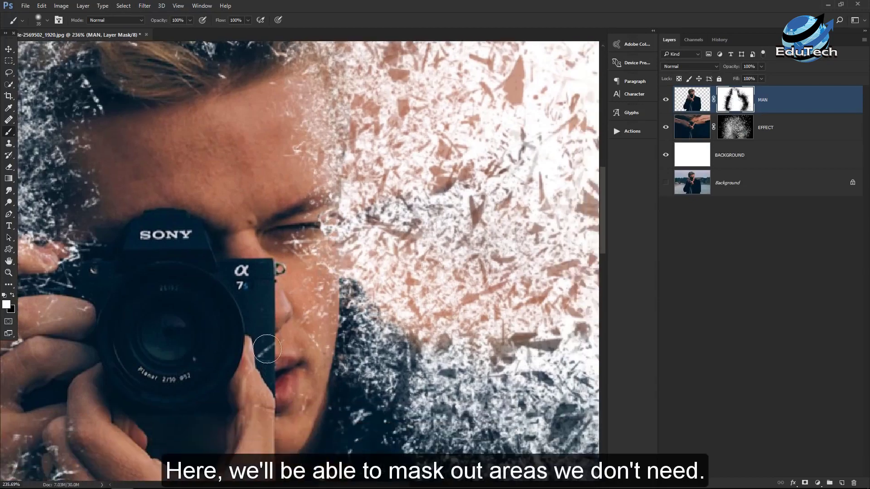
pyautogui.scroll(-1, 282, 293)
pyautogui.scroll(-3, 252, 359)
pyautogui.scroll(-5, 226, 318)
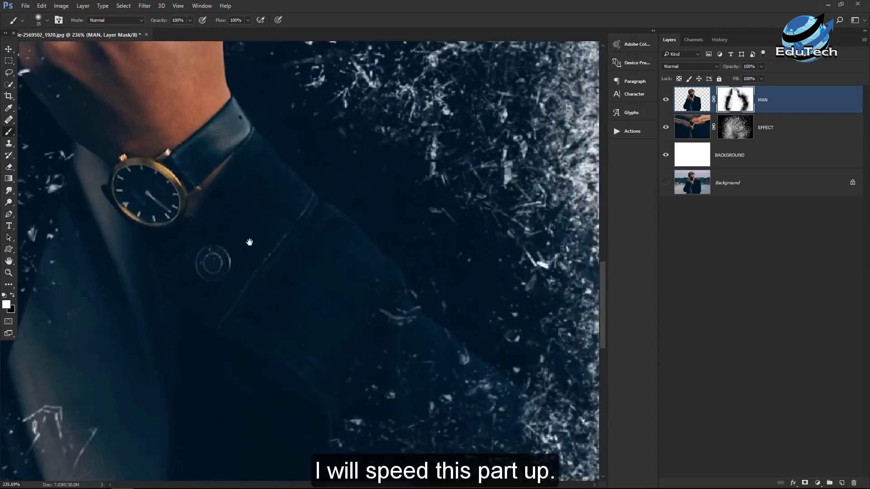
pyautogui.scroll(5, 189, 246)
pyautogui.scroll(3, 172, 227)
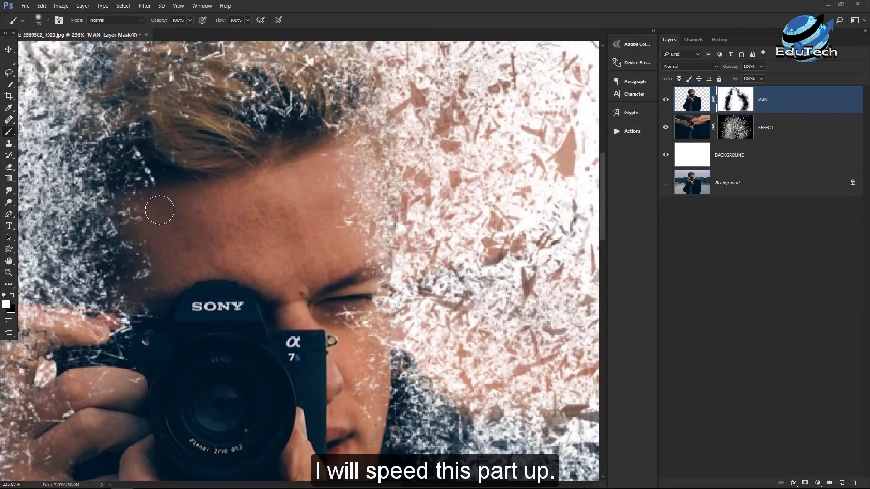
pyautogui.hotkey('ctrl', '0')
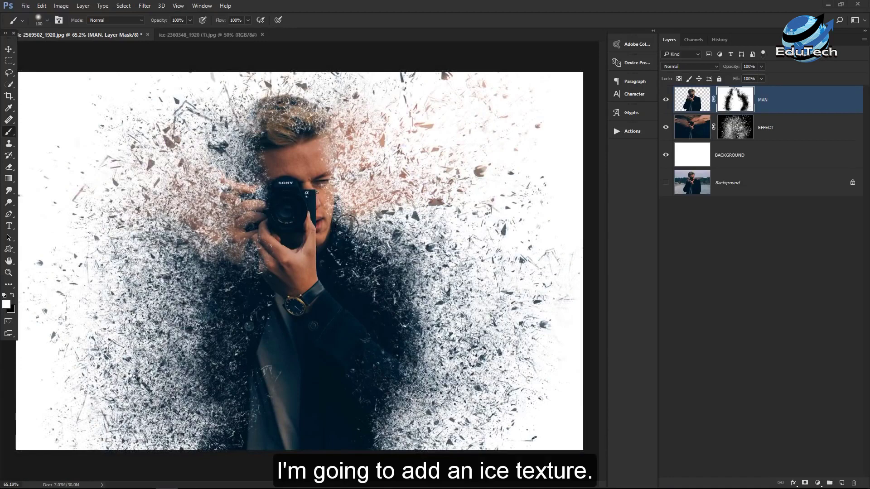
# Drag the ice texture from its document into the man photo as a new layer.
pyautogui.click(174, 36)
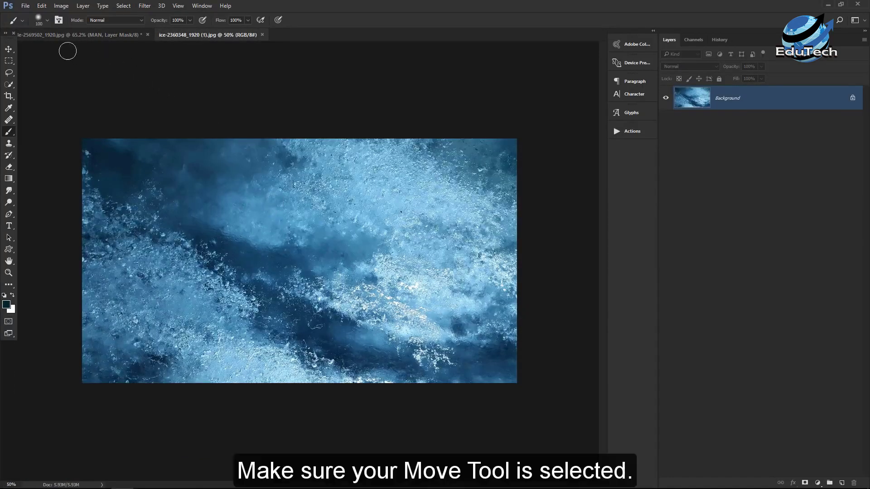
pyautogui.click(10, 49)
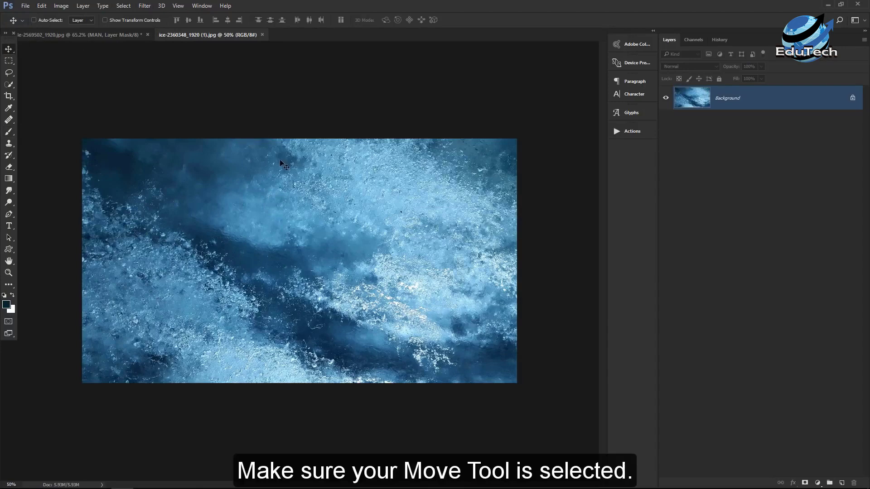
pyautogui.moveTo(280, 160)
pyautogui.mouseDown()
pyautogui.moveTo(130, 38)
pyautogui.moveTo(232, 151)
pyautogui.mouseUp()
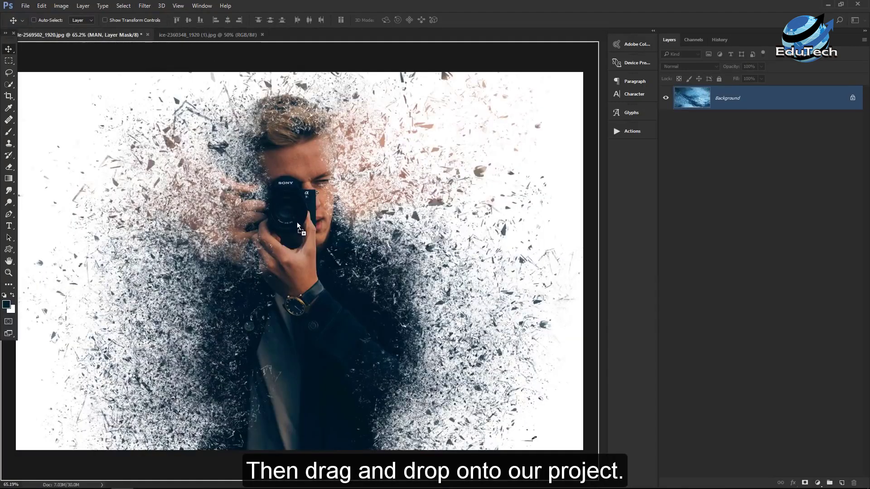
pyautogui.moveTo(297, 222); pyautogui.dragTo(295, 232)
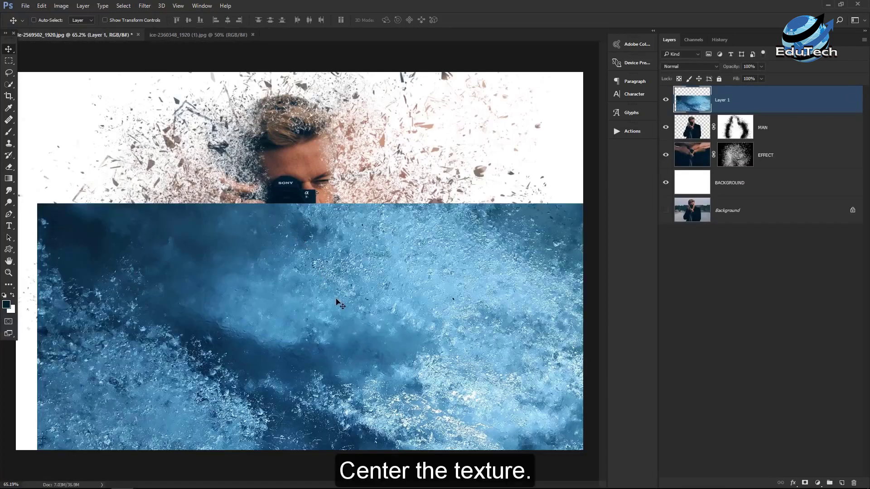
pyautogui.moveTo(336, 300); pyautogui.dragTo(316, 202)
# Scale the ice texture up to about 119% so it covers the whole canvas.
pyautogui.hotkey('ctrl', 't')
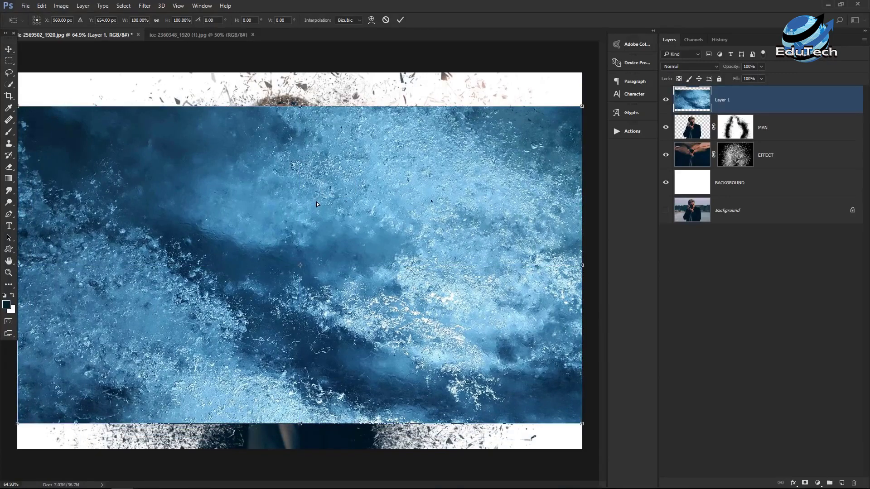
pyautogui.moveTo(583, 107); pyautogui.dragTo(646, 74)
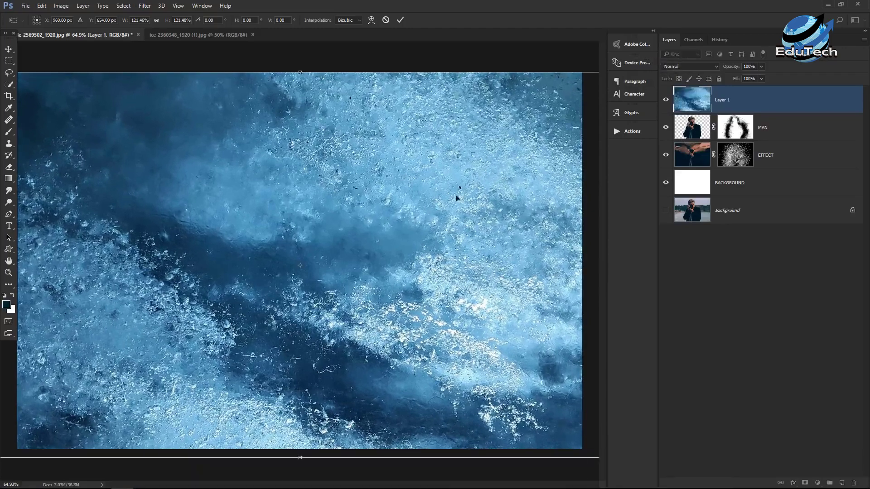
pyautogui.moveTo(424, 227); pyautogui.dragTo(424, 220)
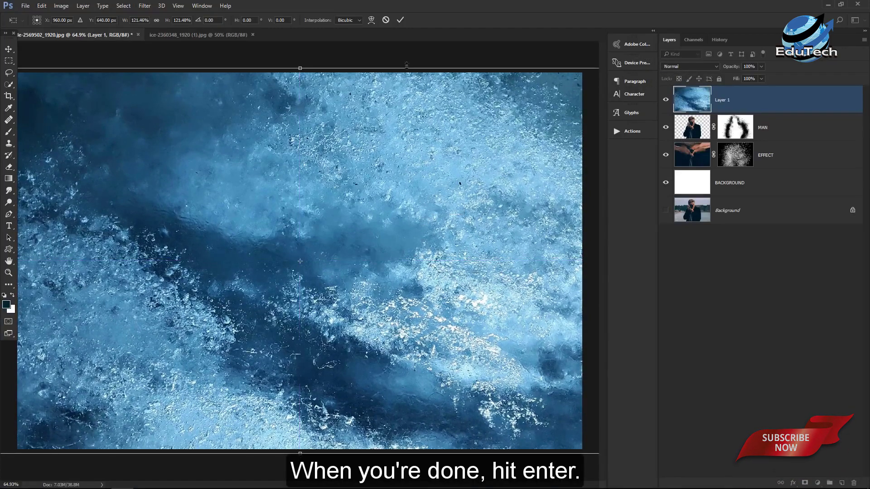
# Commit the resize and blend the ice texture in Overlay at 70% opacity, shifted slightly left.
pyautogui.click(401, 21)
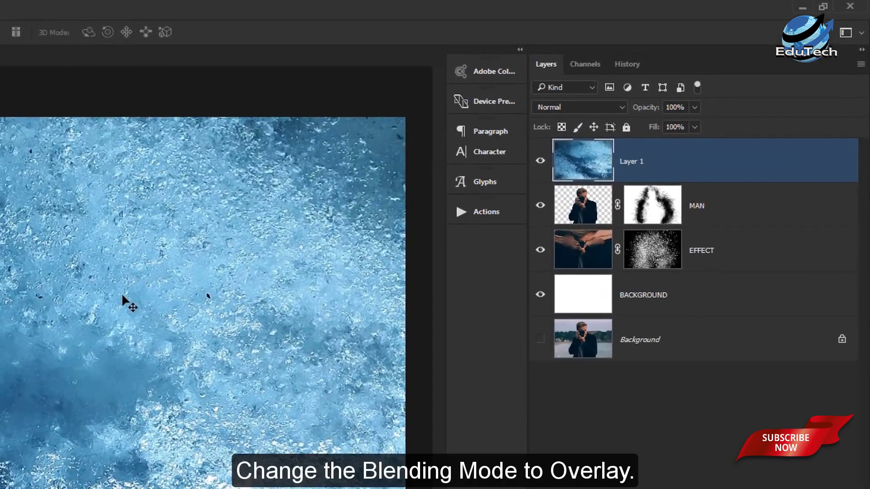
pyautogui.click(555, 109)
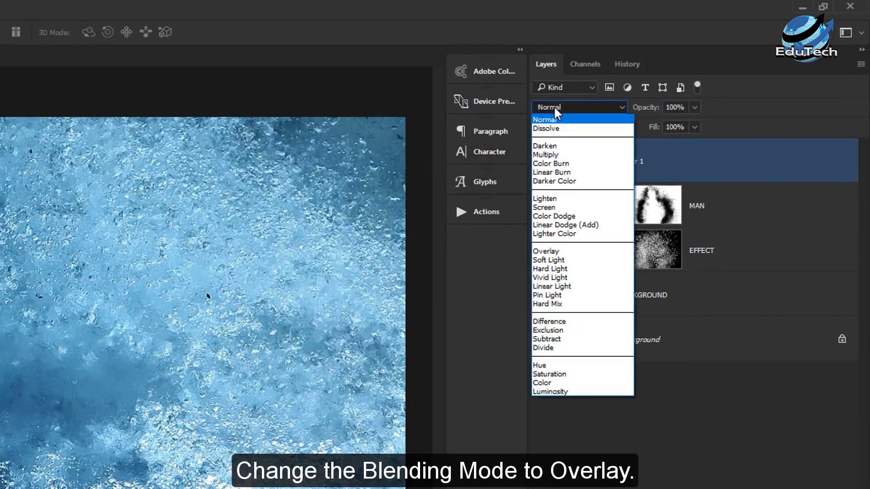
pyautogui.click(568, 251)
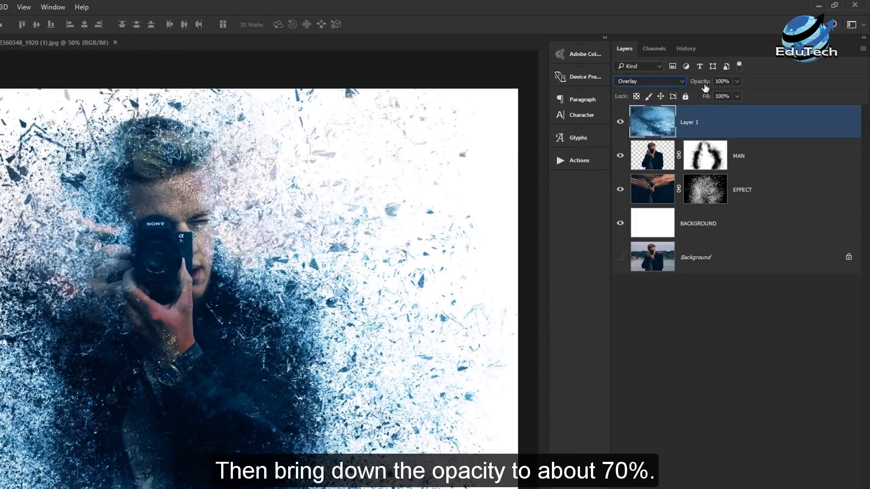
pyautogui.moveTo(692, 85); pyautogui.dragTo(689, 85)
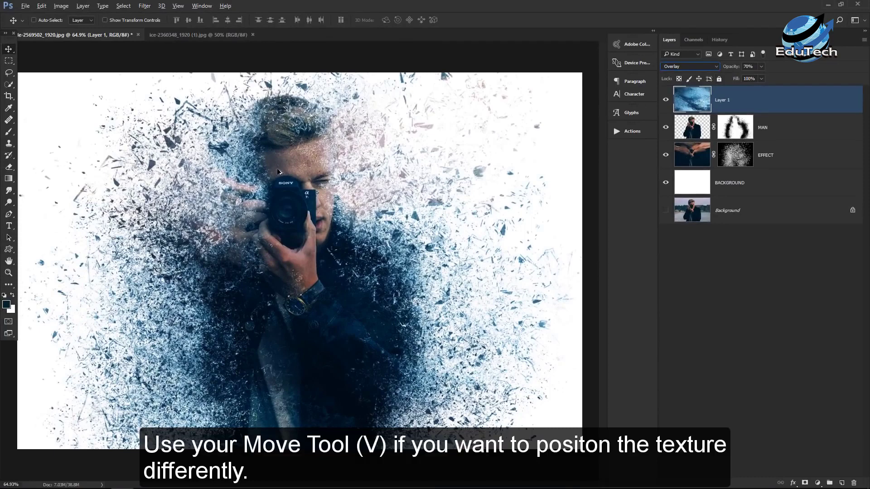
pyautogui.moveTo(278, 175); pyautogui.dragTo(225, 176)
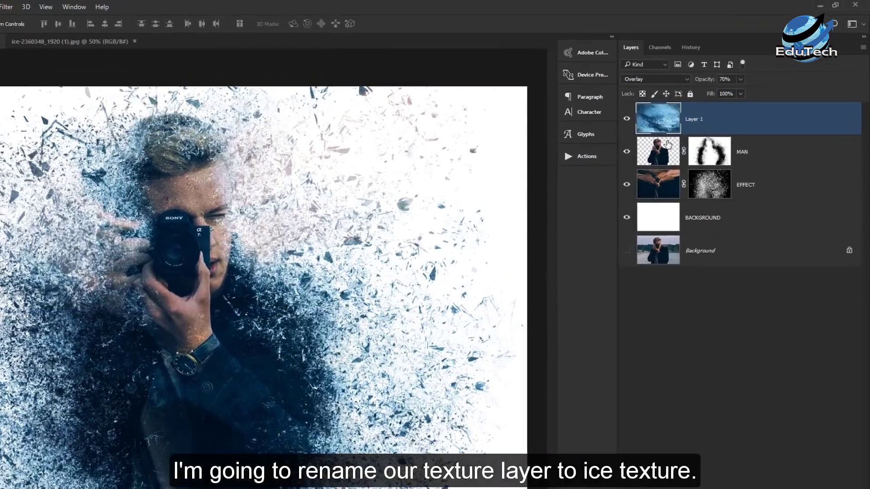
# Rename Layer 1 to ICE TEXTURE.
pyautogui.doubleClick(723, 100)
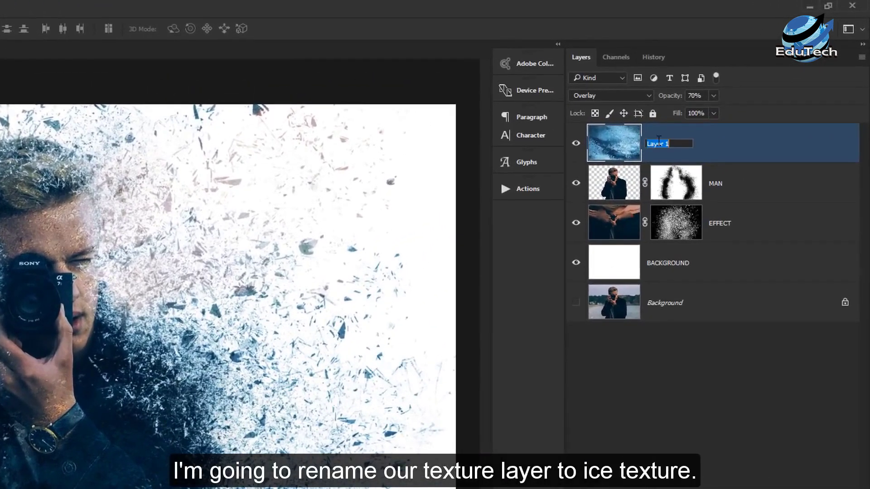
pyautogui.write('ICE TEXTURE')
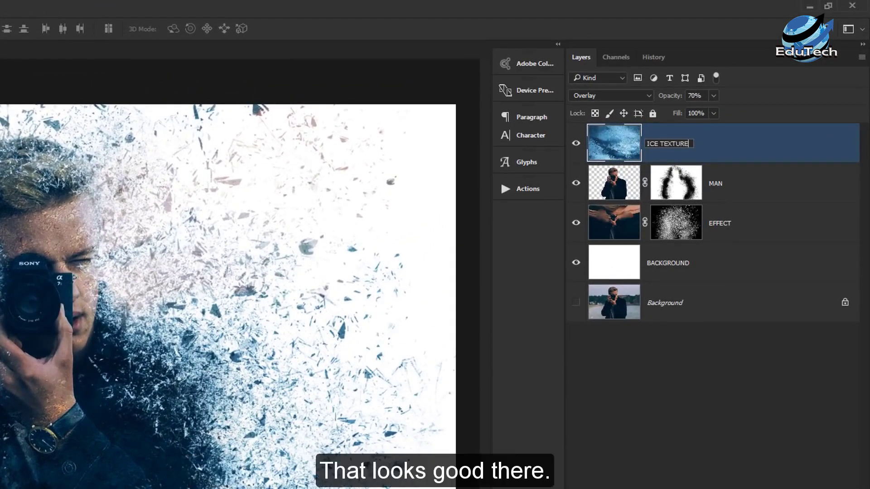
pyautogui.press('Return')
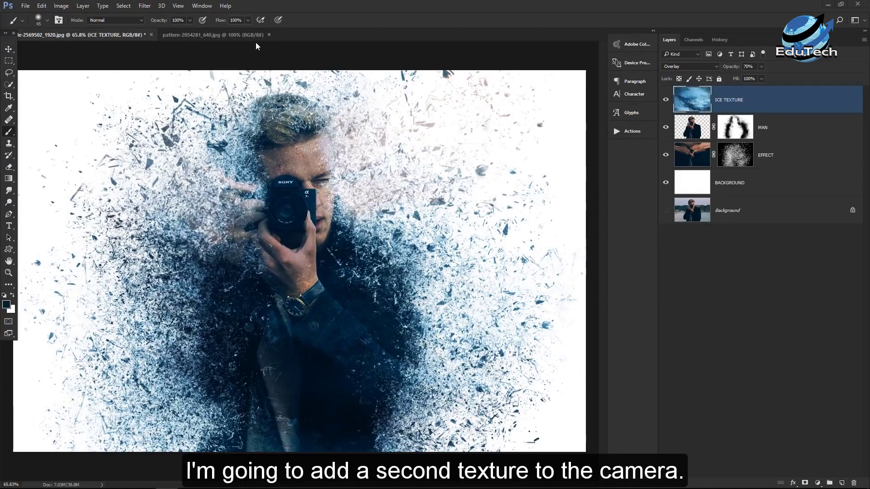
# Bring the ice pattern into the project and shrink it to fit over the camera.
pyautogui.click(244, 34)
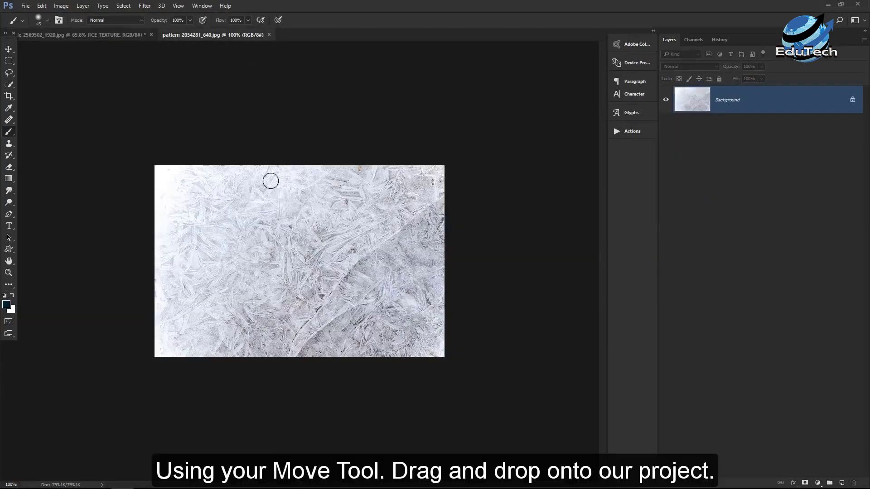
pyautogui.press('v')
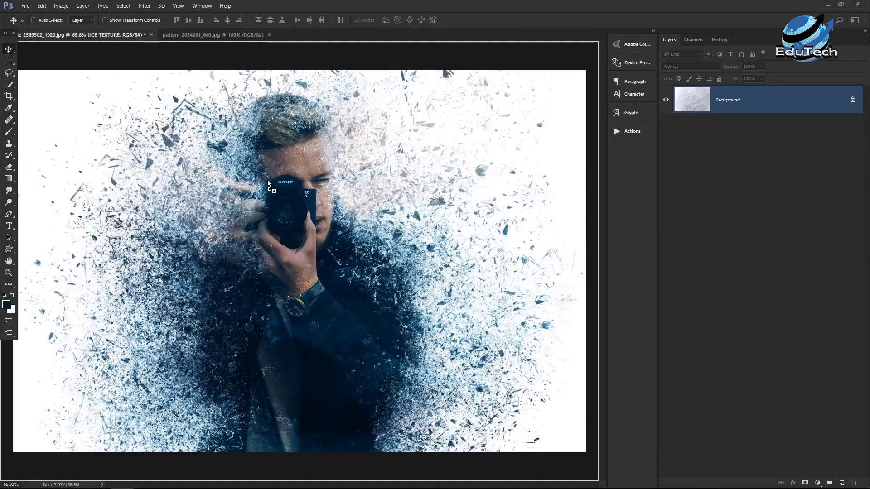
pyautogui.moveTo(139, 38); pyautogui.dragTo(267, 181)
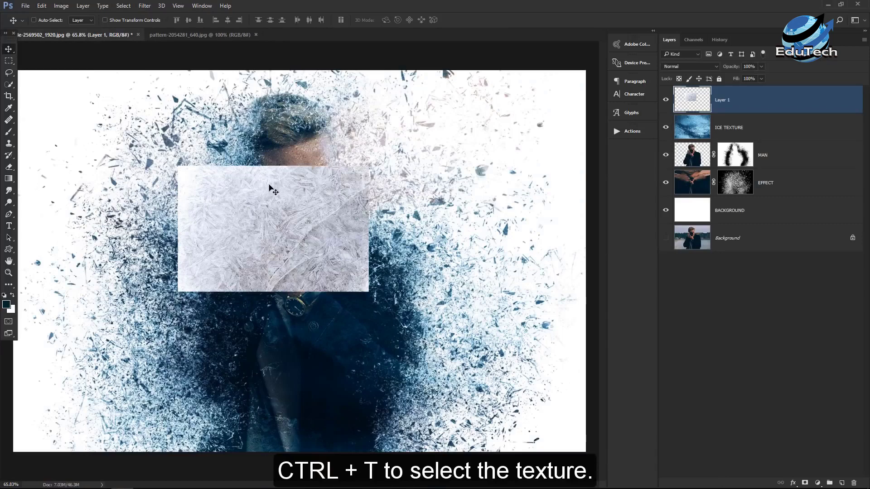
pyautogui.hotkey('ctrl', 't')
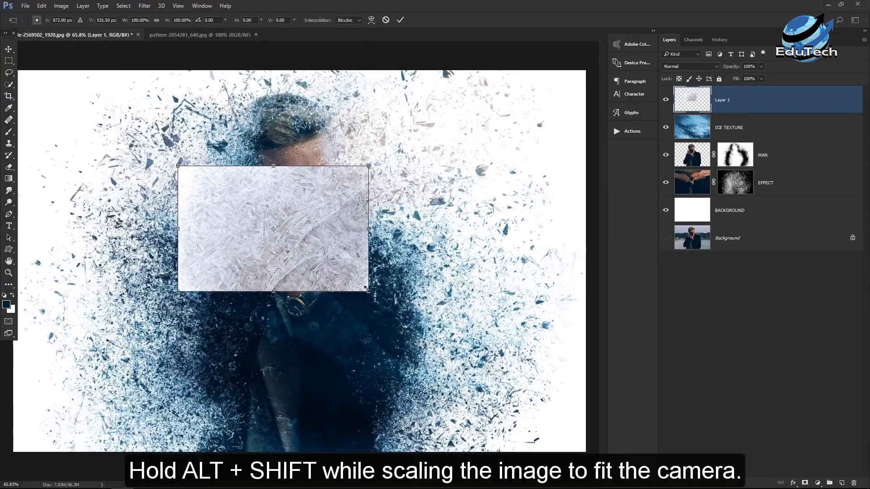
pyautogui.moveTo(366, 288)
pyautogui.mouseDown()
pyautogui.moveTo(311, 244)
pyautogui.moveTo(323, 191)
pyautogui.mouseUp()
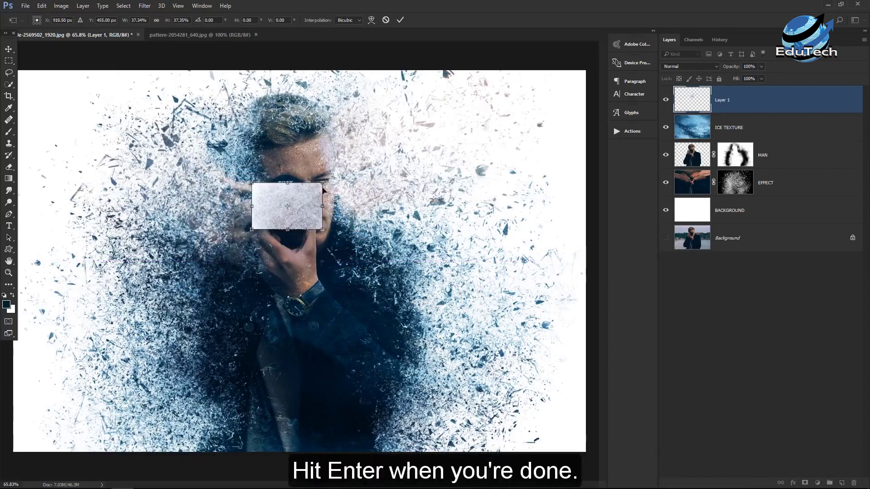
pyautogui.press('Return')
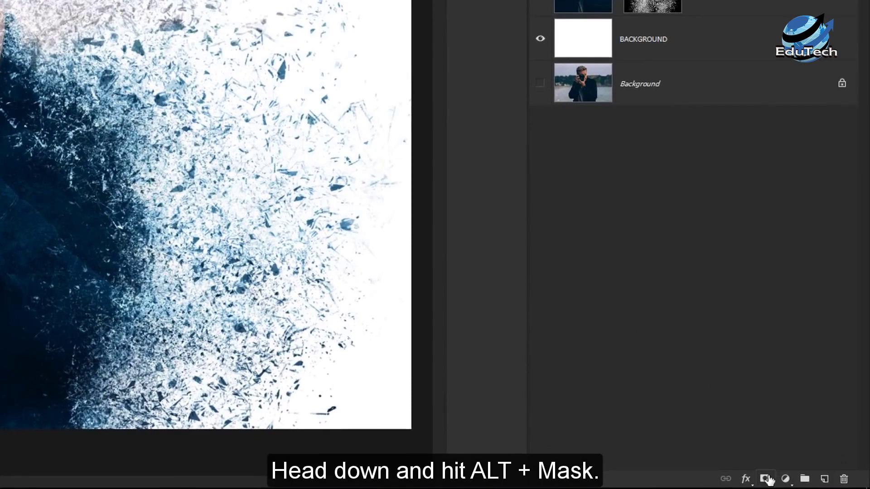
# Add a black mask to the pattern and paint white to reveal it only on the lens.
pyautogui.keyDown('alt'); pyautogui.click(768, 479); pyautogui.keyUp('alt')
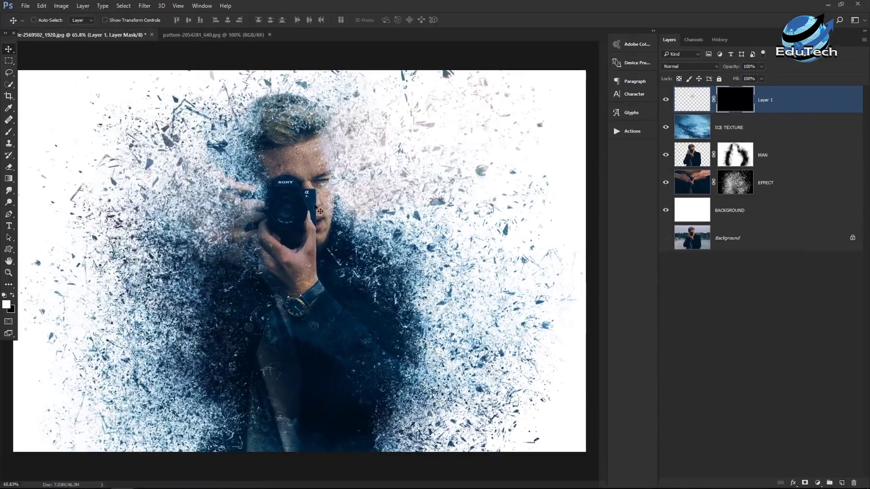
pyautogui.press('z')
pyautogui.moveTo(295, 208); pyautogui.dragTo(330, 212)
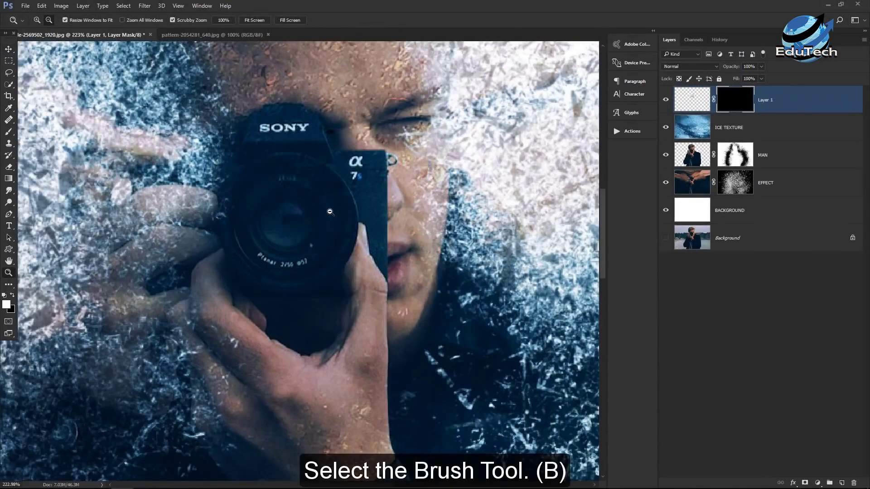
pyautogui.rightClick(12, 134)
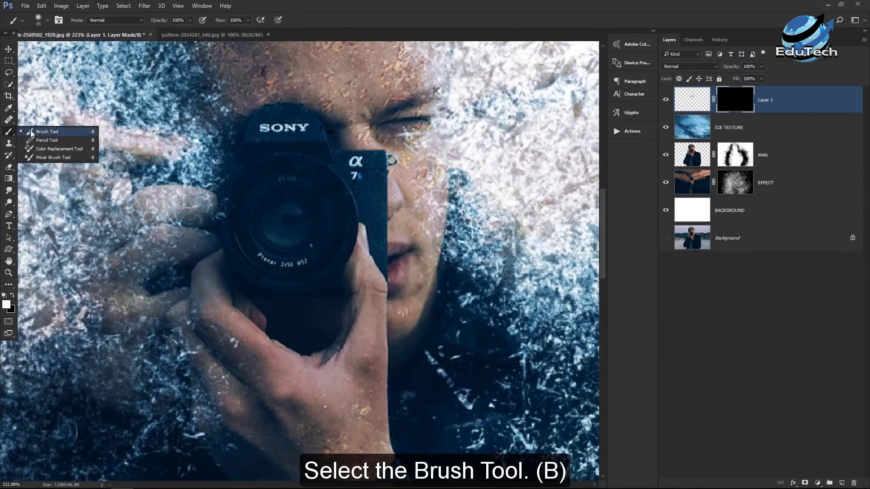
pyautogui.click(44, 129)
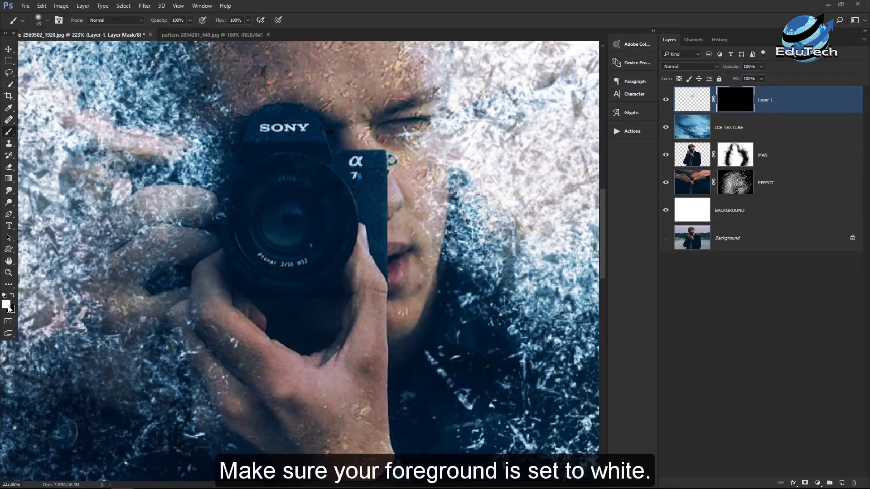
pyautogui.moveTo(287, 221)
pyautogui.mouseDown()
pyautogui.moveTo(299, 205)
pyautogui.moveTo(257, 223)
pyautogui.moveTo(290, 272)
pyautogui.moveTo(315, 215)
pyautogui.mouseUp()
# Set the lens texture layer to Overlay and name it LENS TEXTURE.
pyautogui.click(678, 67)
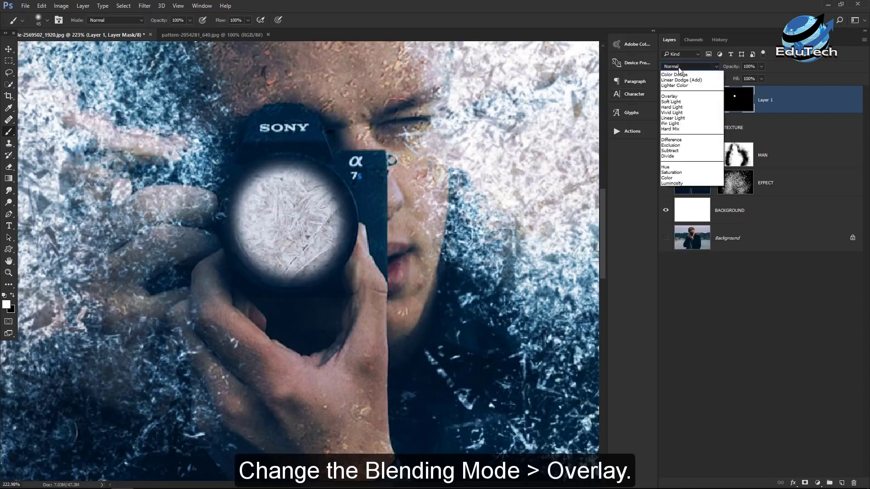
pyautogui.click(689, 156)
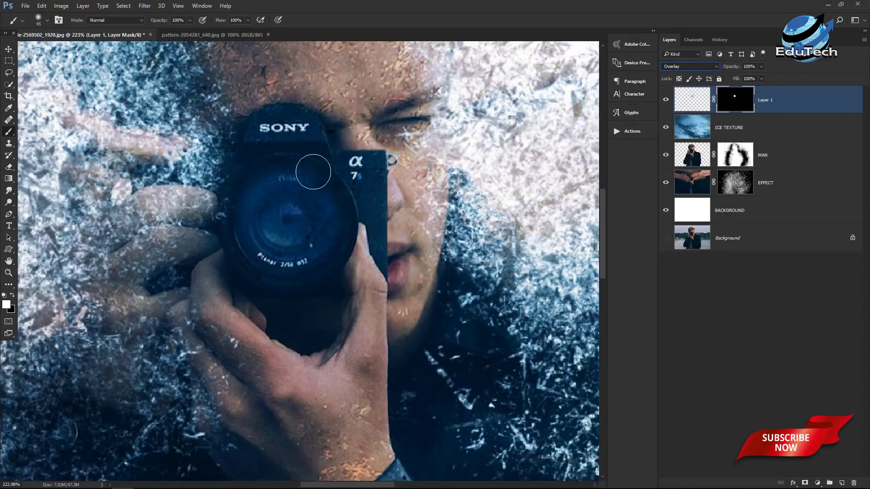
pyautogui.hotkey('ctrl', '0')
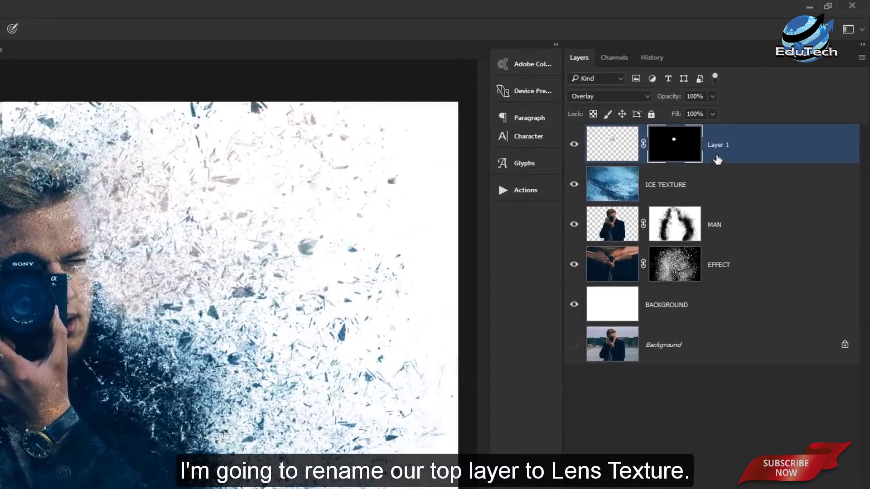
pyautogui.write('LEN')
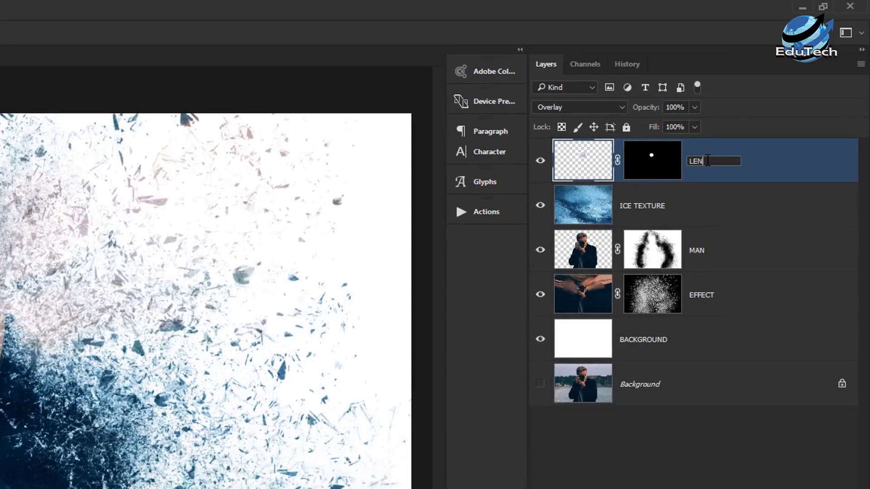
pyautogui.write('S TEXTUR')
pyautogui.press('Return')
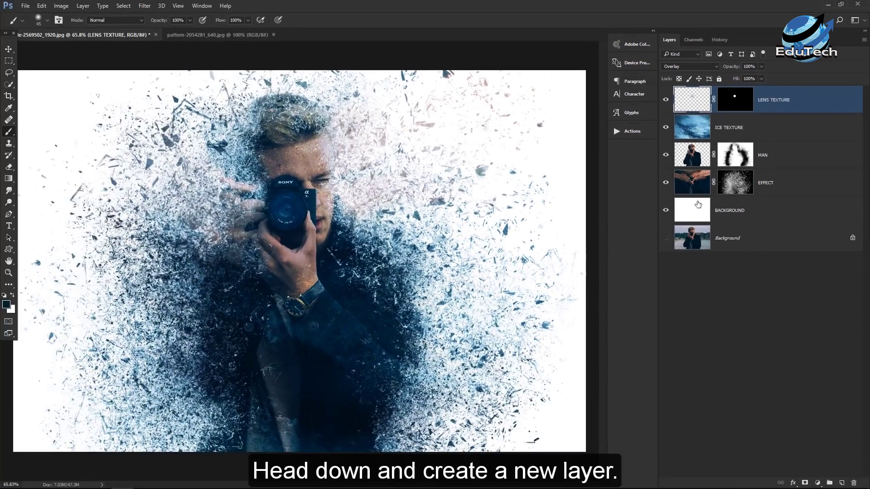
# Create a new layer named FLARE with Color Dodge blend mode.
pyautogui.click(842, 483)
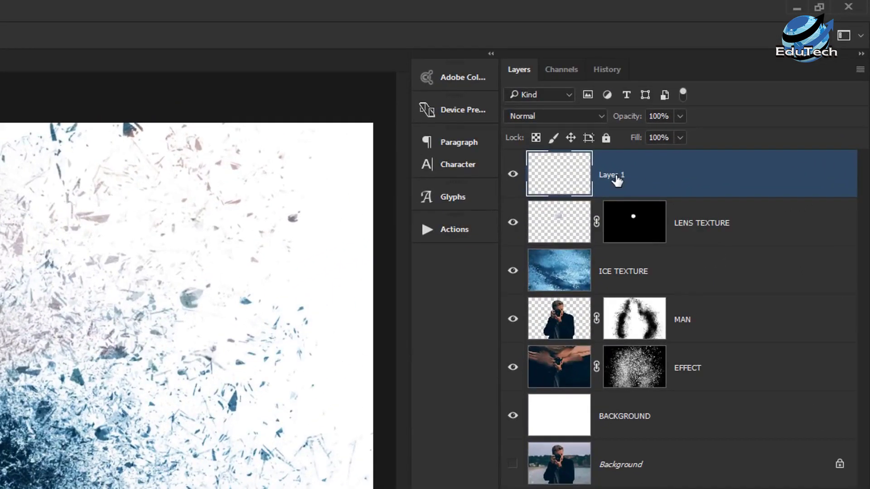
pyautogui.doubleClick(726, 100)
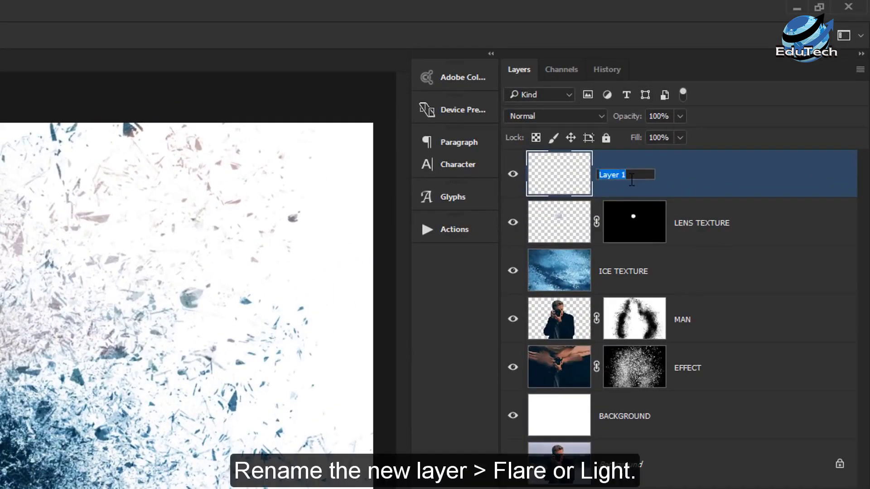
pyautogui.write('LARE')
pyautogui.press('Return')
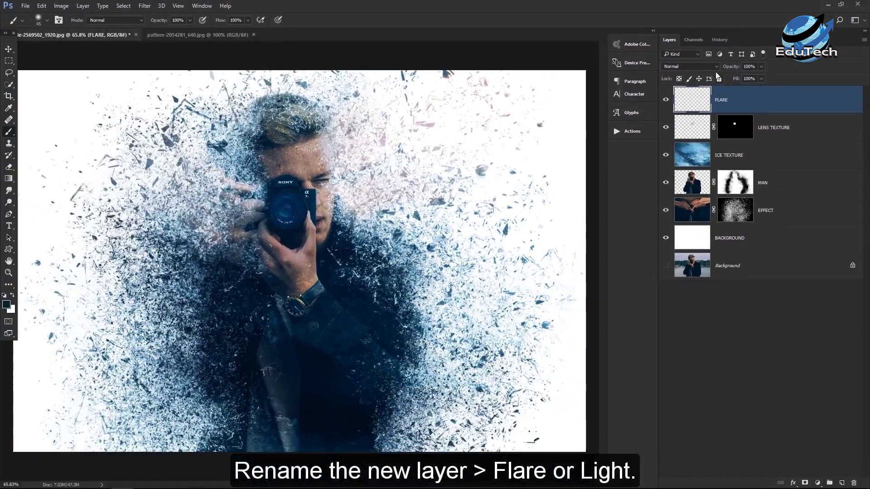
pyautogui.click(711, 66)
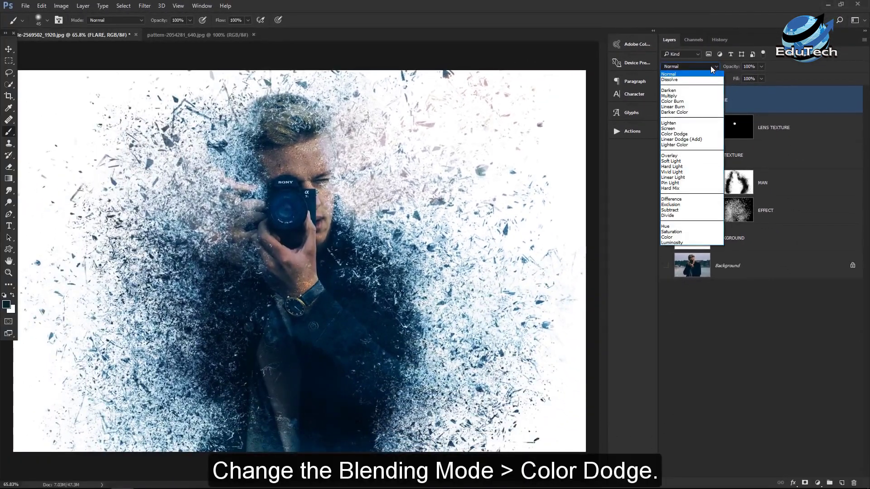
pyautogui.click(715, 133)
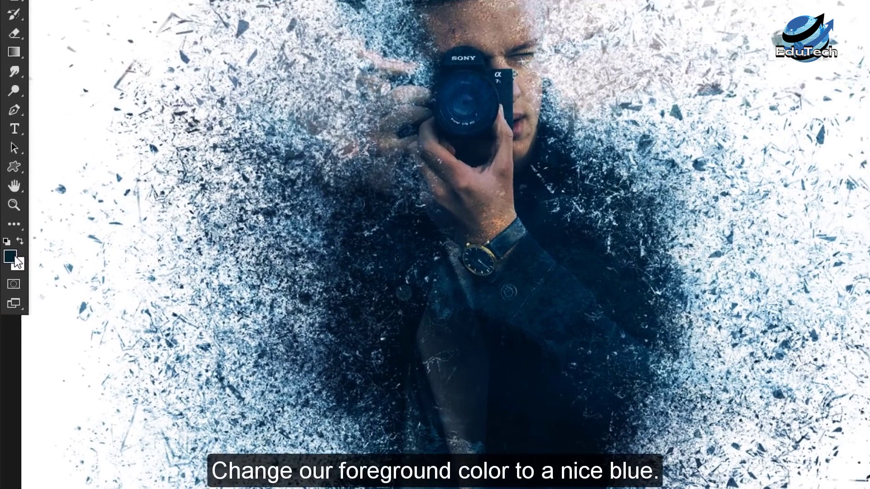
# Paint a #00c6ff glow on the camera lens with a size-90 brush, opacity about 64%.
pyautogui.click(15, 257)
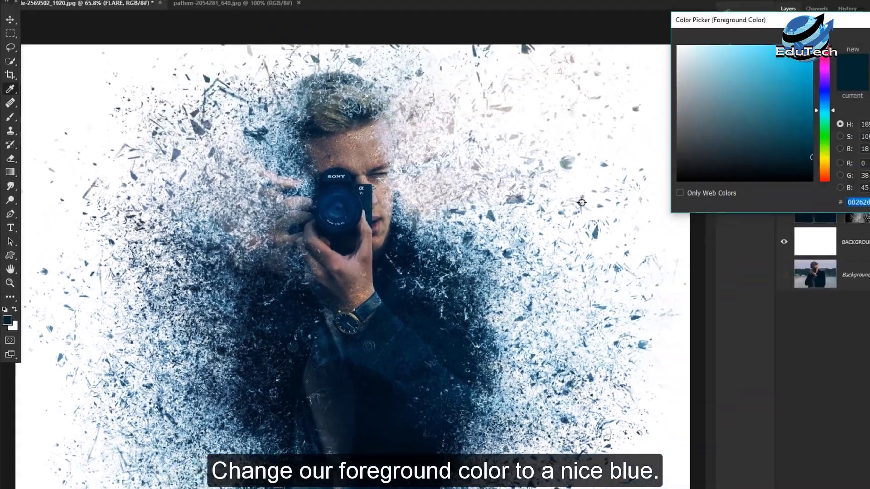
pyautogui.write('00c6ff')
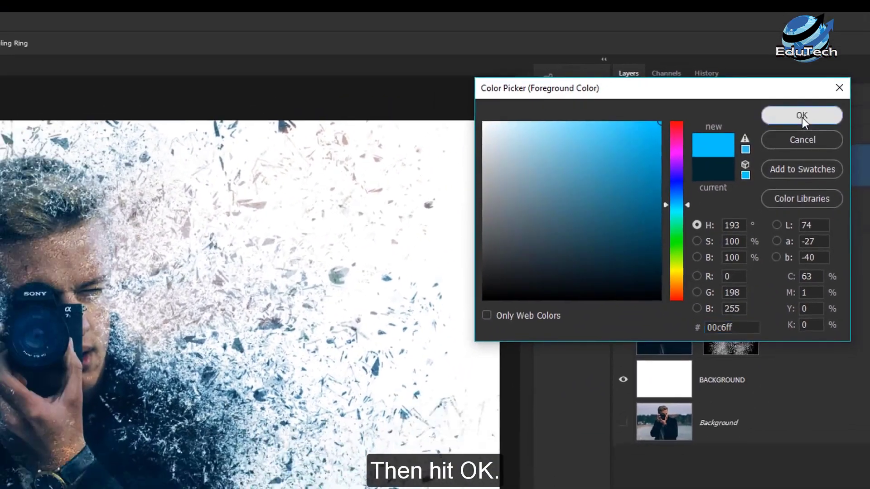
pyautogui.click(812, 138)
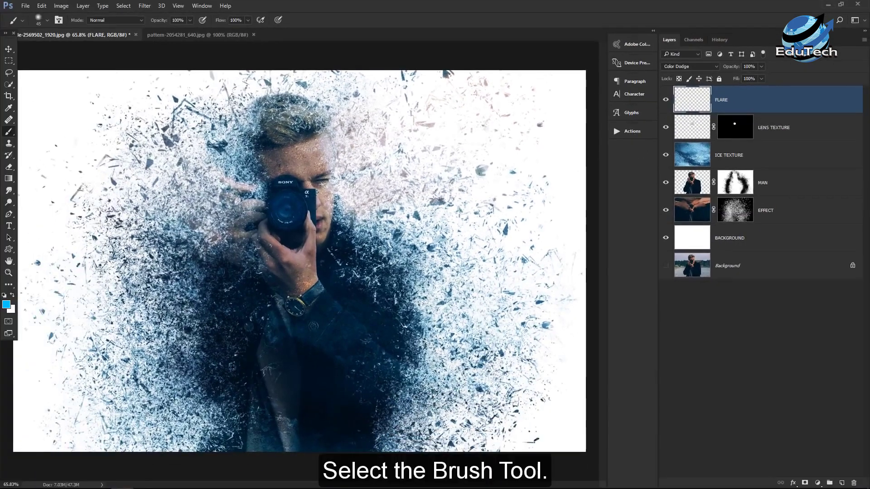
pyautogui.rightClick(13, 132)
pyautogui.click(36, 133)
pyautogui.press(']')
pyautogui.press(']')
pyautogui.press(']')
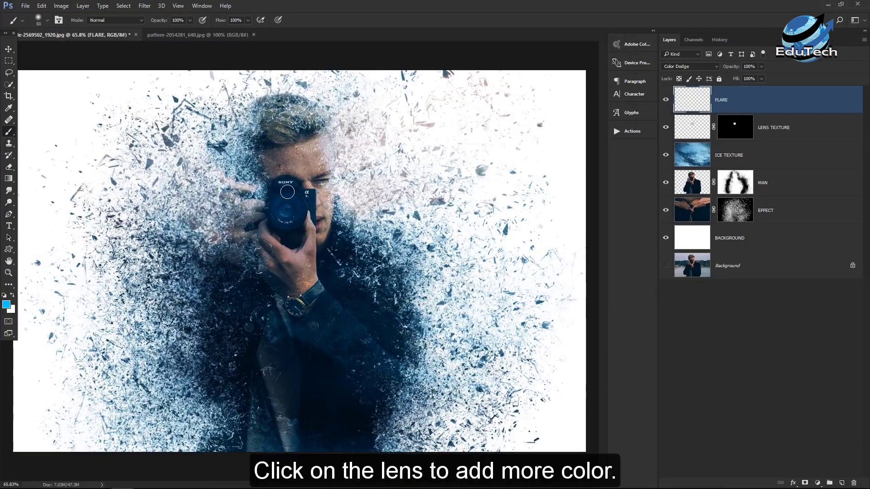
pyautogui.click(280, 206)
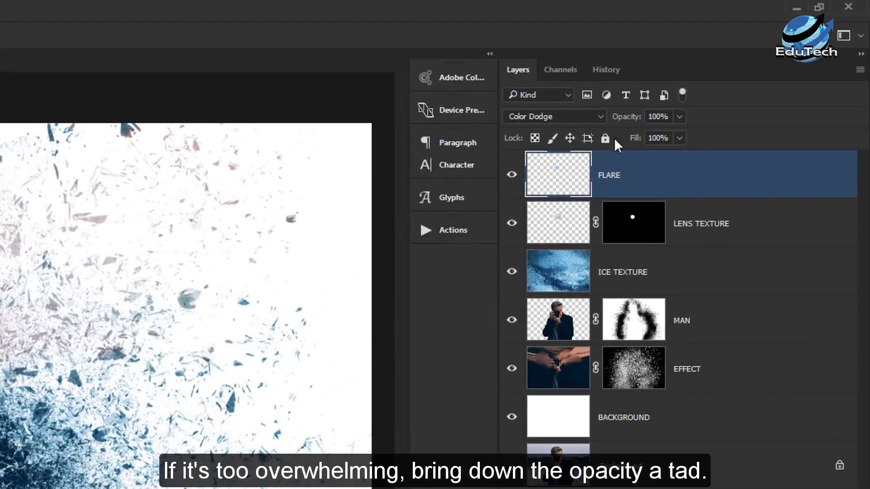
pyautogui.moveTo(637, 122); pyautogui.dragTo(605, 117)
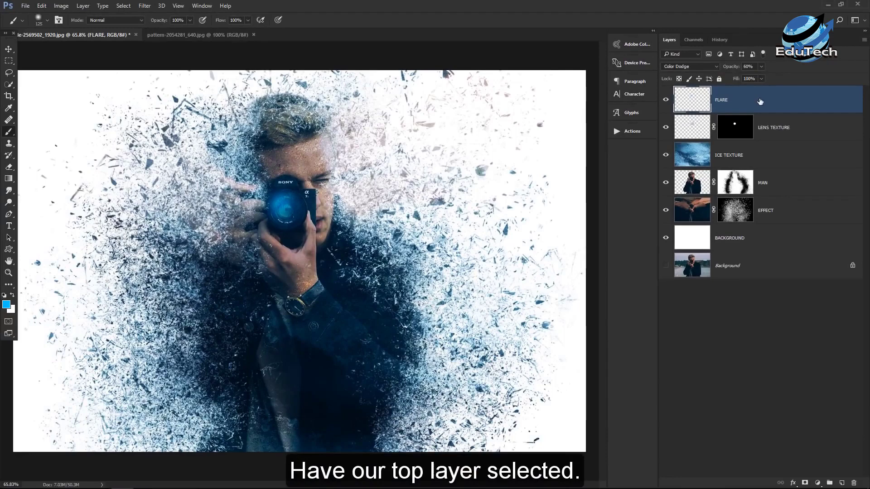
# Merge all visible layers into a new layer named MERGED and convert it to a smart object.
pyautogui.hotkey('ctrl', 'shift', 'alt', 'e')
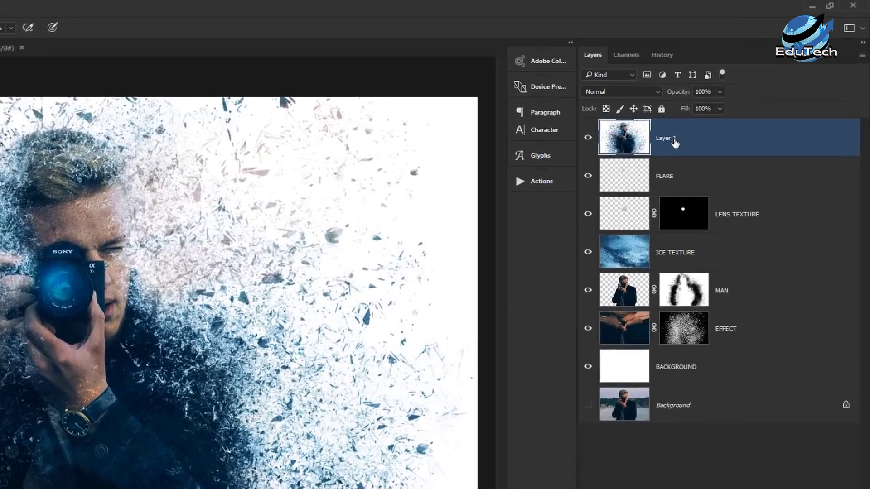
pyautogui.doubleClick(724, 101)
pyautogui.write('MERGED')
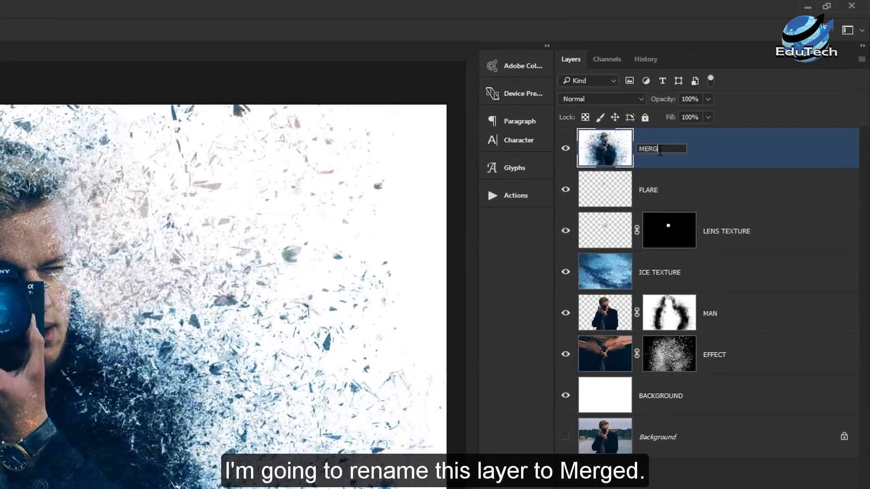
pyautogui.press('Return')
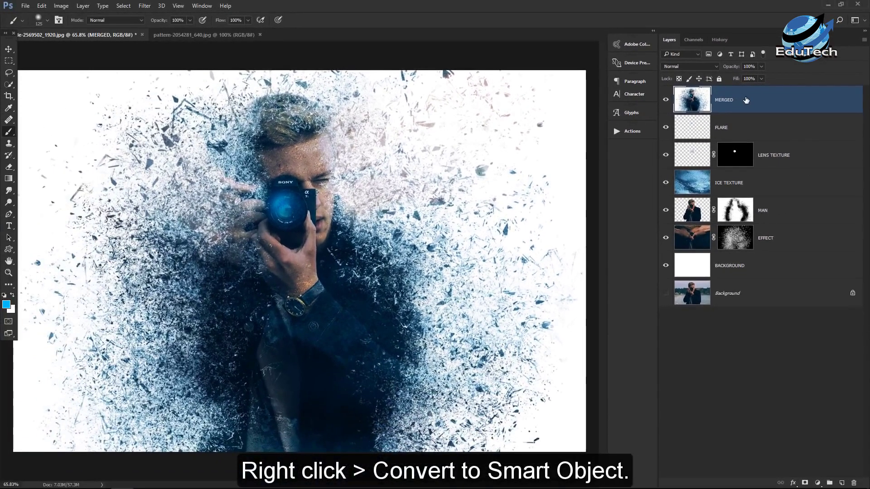
pyautogui.rightClick(722, 107)
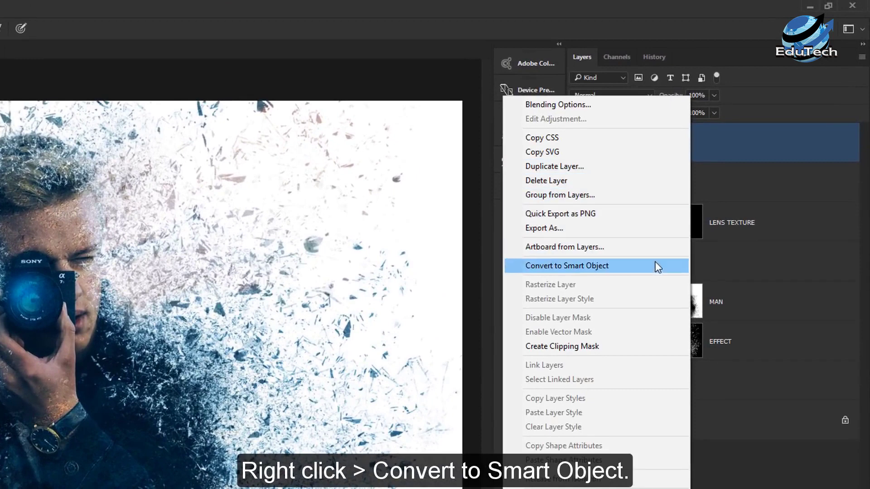
pyautogui.click(657, 267)
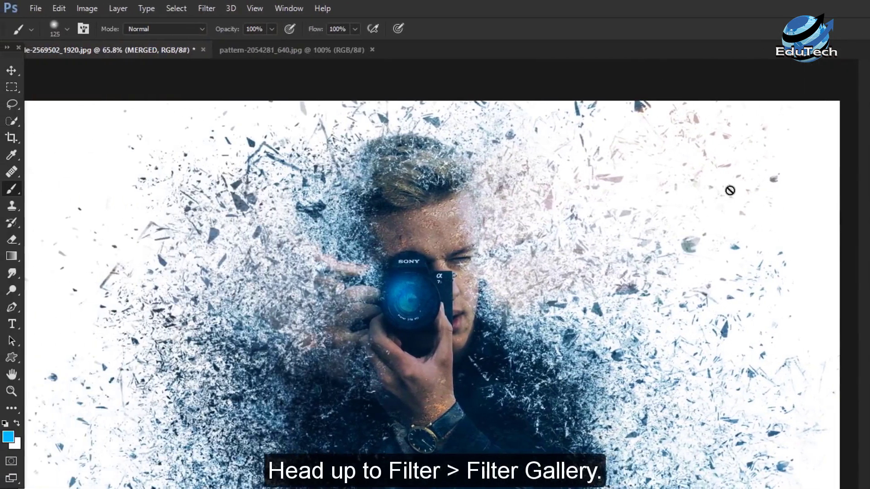
# Apply Accented Edges from the Filter Gallery with edge width 1, brightness 38, smoothness 3.
pyautogui.click(206, 9)
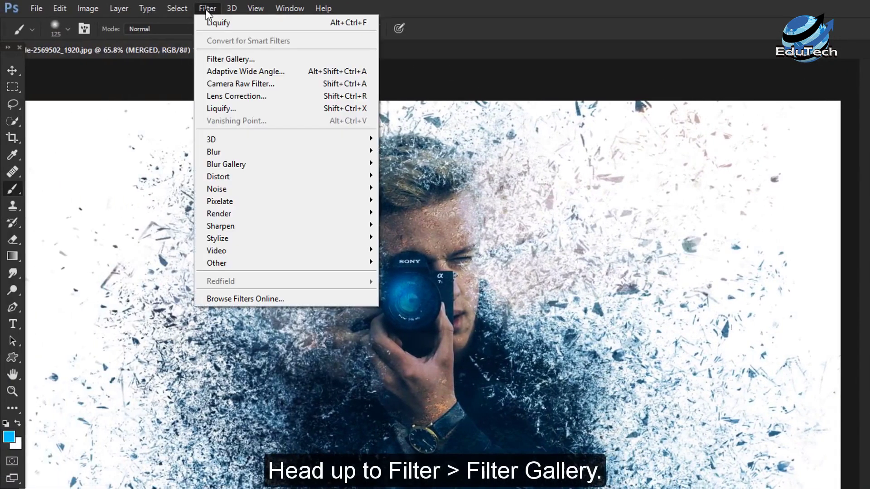
pyautogui.click(249, 59)
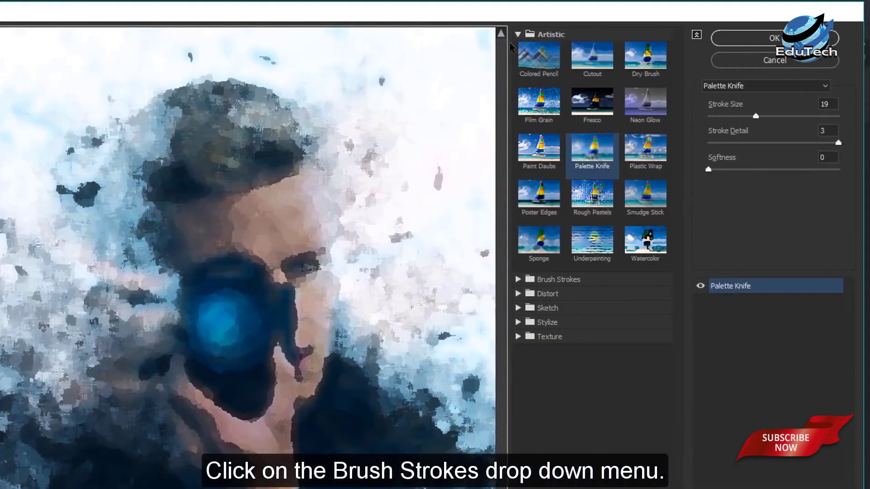
pyautogui.click(518, 35)
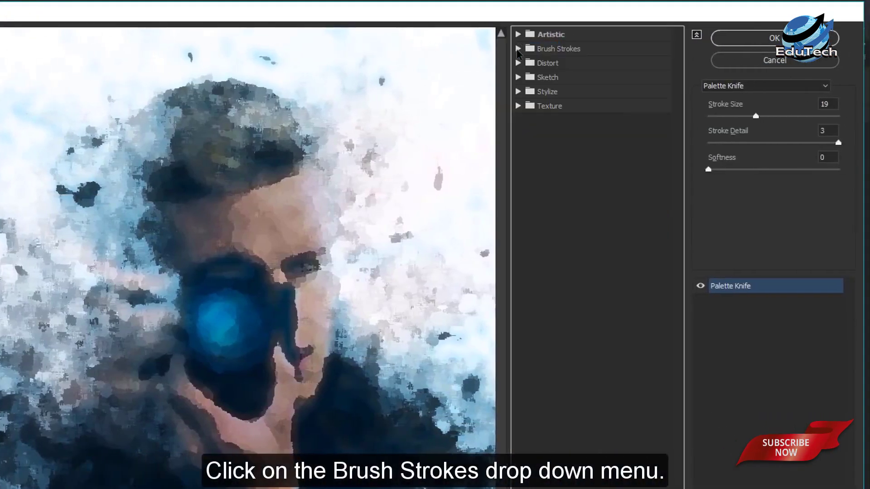
pyautogui.click(519, 50)
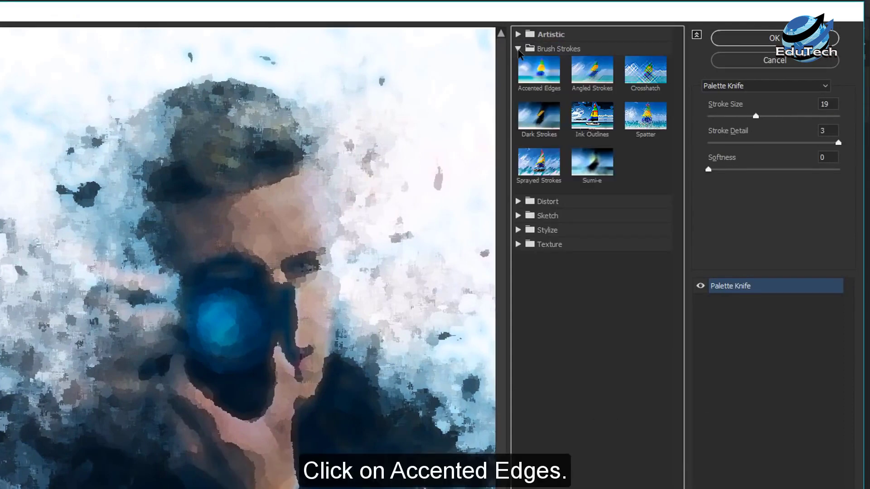
pyautogui.click(538, 91)
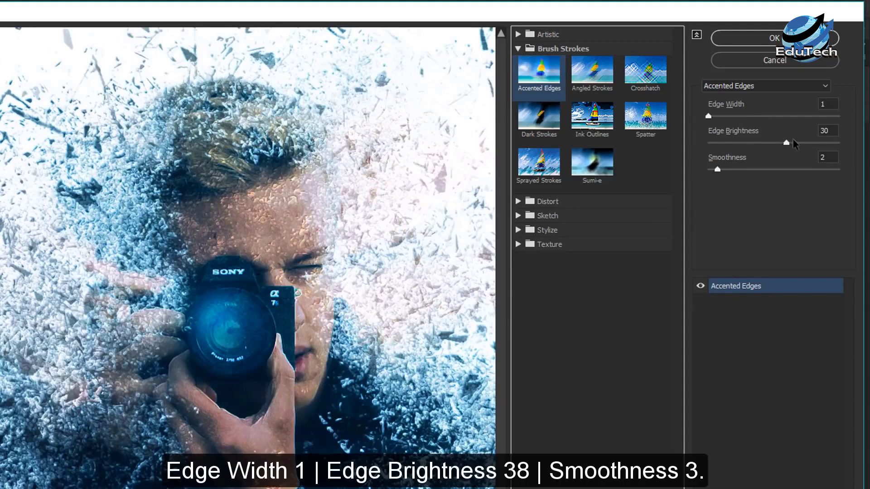
pyautogui.moveTo(787, 144); pyautogui.dragTo(800, 146)
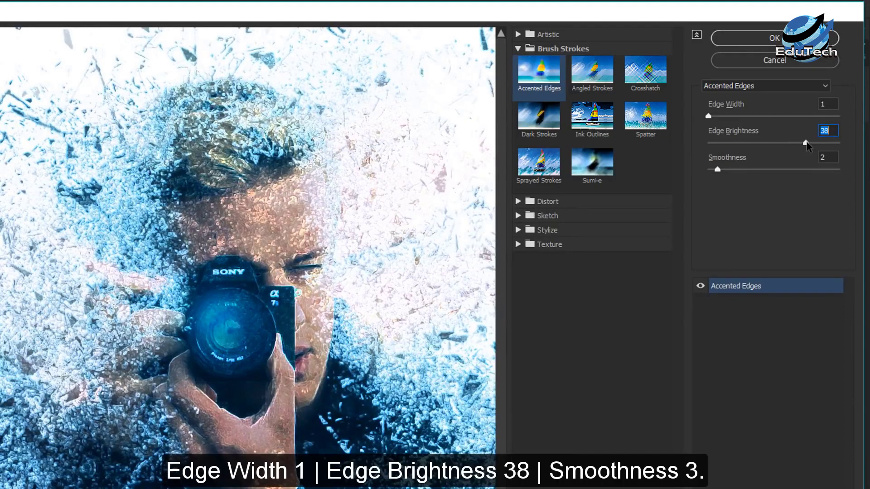
pyautogui.moveTo(718, 170); pyautogui.dragTo(725, 171)
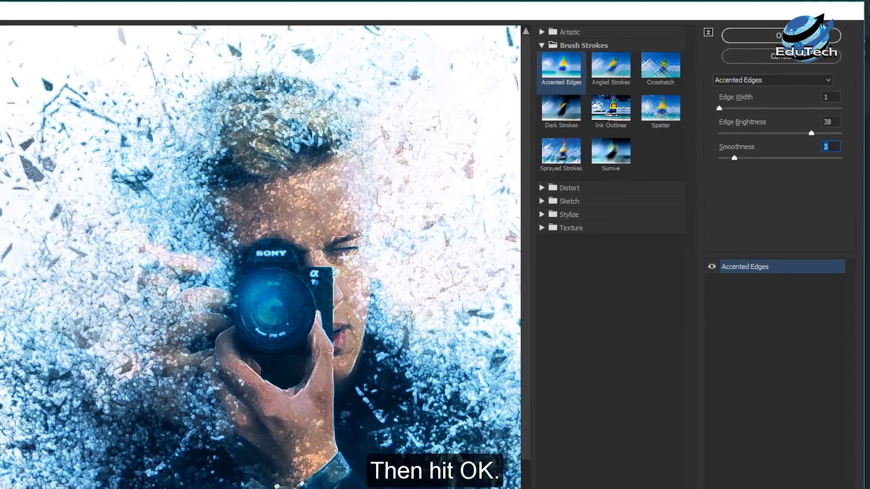
pyautogui.click(774, 38)
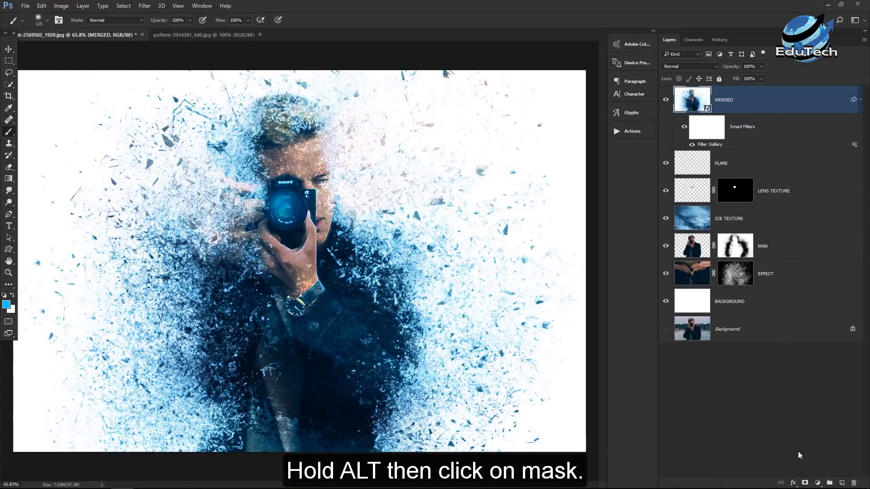
# Add a black mask to MERGED and paint white with a size-200 brush over the hand, arm and camera.
pyautogui.keyDown('alt'); pyautogui.click(805, 484); pyautogui.keyUp('alt')
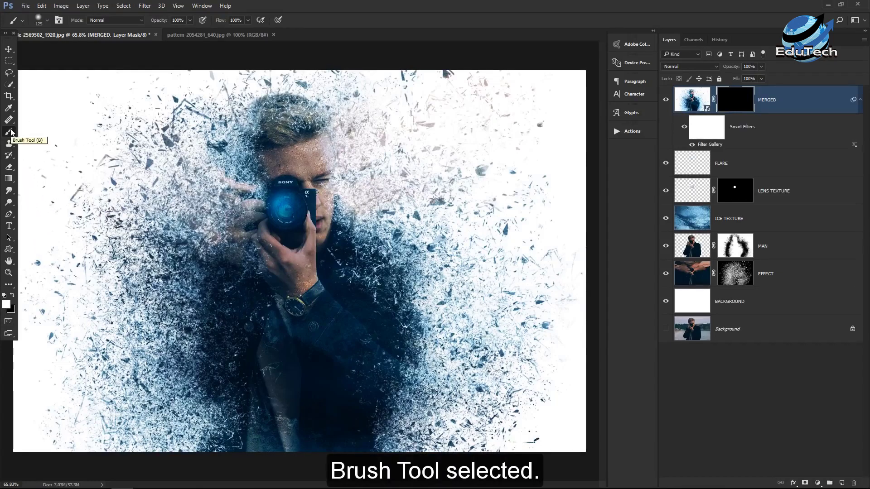
pyautogui.press(']')
pyautogui.press(']')
pyautogui.press(']')
pyautogui.press(']')
pyautogui.press(']')
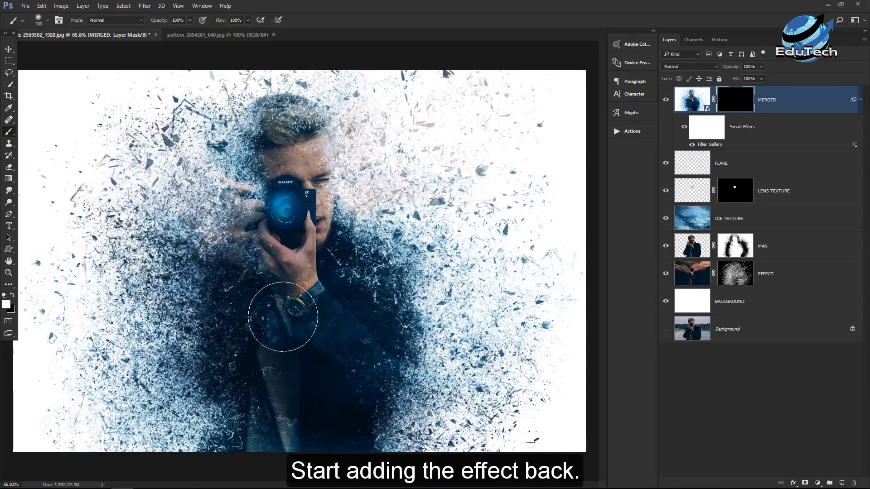
pyautogui.moveTo(282, 307); pyautogui.dragTo(312, 317)
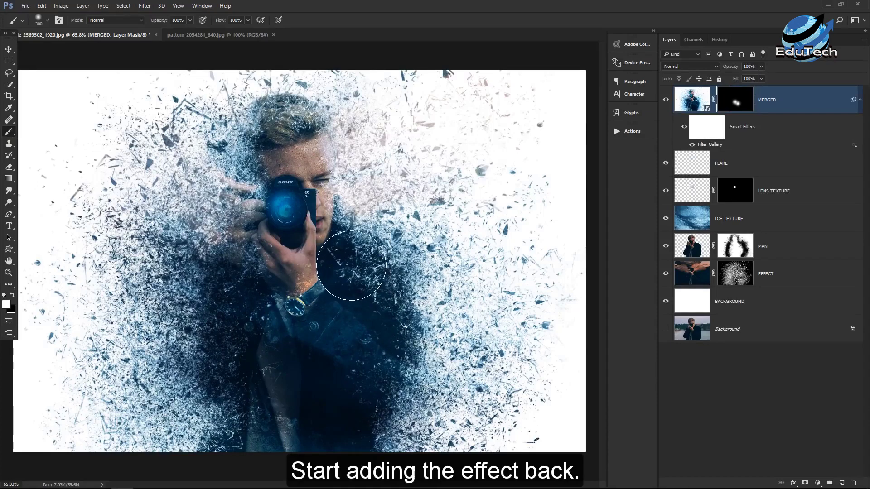
pyautogui.moveTo(361, 275); pyautogui.dragTo(346, 340)
pyautogui.moveTo(351, 389); pyautogui.dragTo(235, 440)
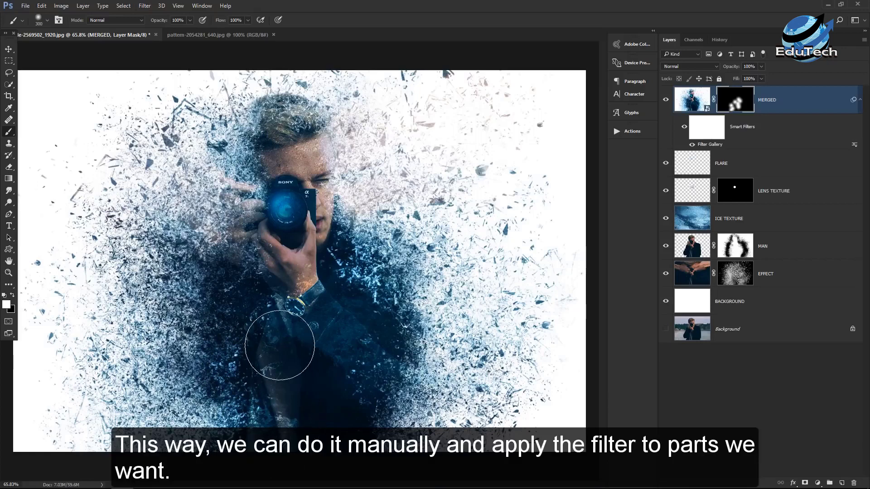
pyautogui.moveTo(254, 254)
pyautogui.mouseDown()
pyautogui.moveTo(266, 230)
pyautogui.moveTo(300, 244)
pyautogui.mouseUp()
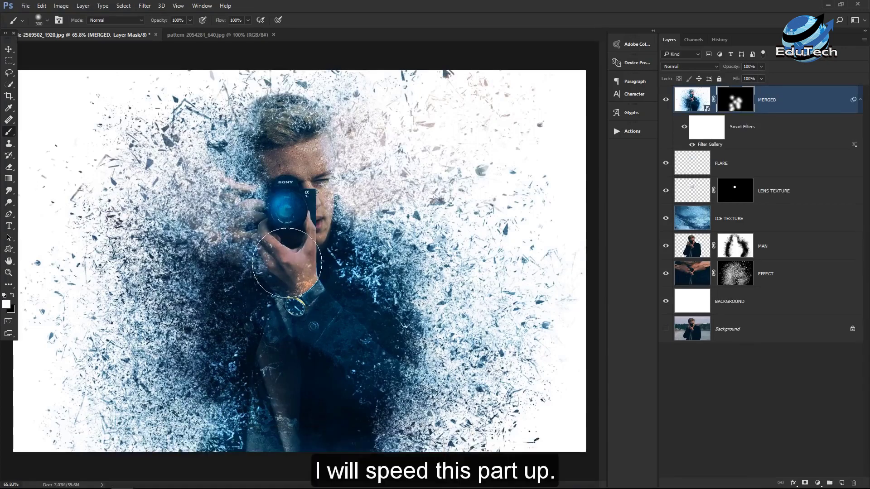
pyautogui.press('[')
pyautogui.press('[')
pyautogui.press('[')
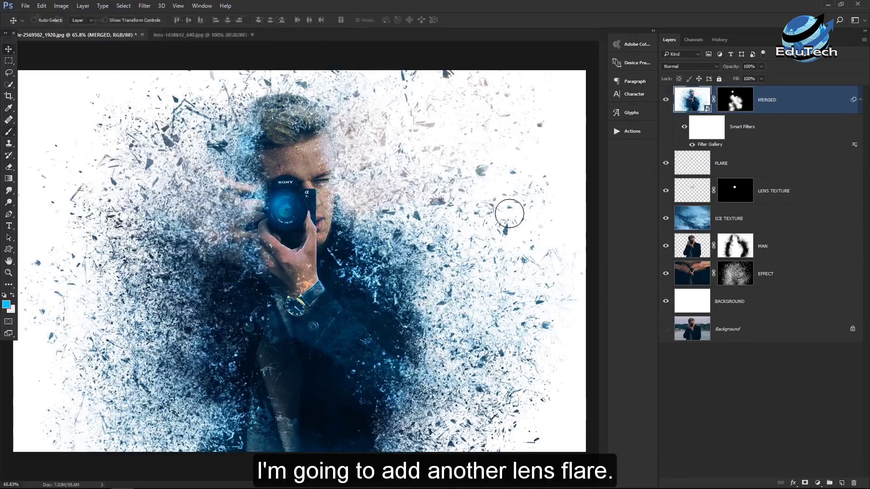
# Copy the lens flare image into the composition and position it over the camera.
pyautogui.click(217, 34)
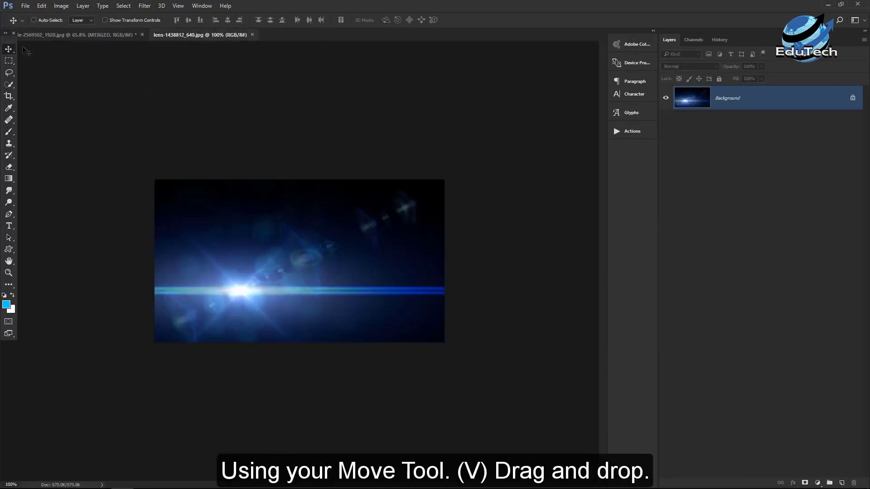
pyautogui.moveTo(191, 175); pyautogui.dragTo(276, 189)
pyautogui.moveTo(365, 236); pyautogui.dragTo(351, 169)
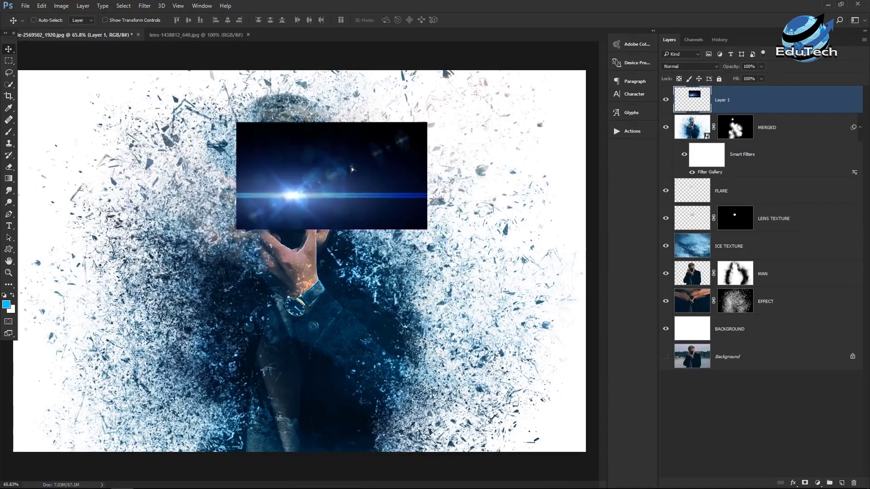
# Blend the flare layer in Screen mode and name it LENS FLARE.
pyautogui.click(691, 68)
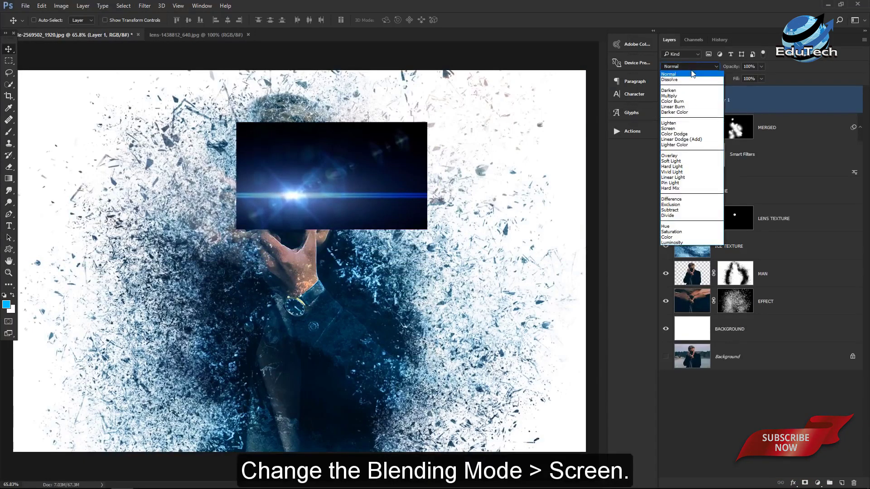
pyautogui.click(698, 129)
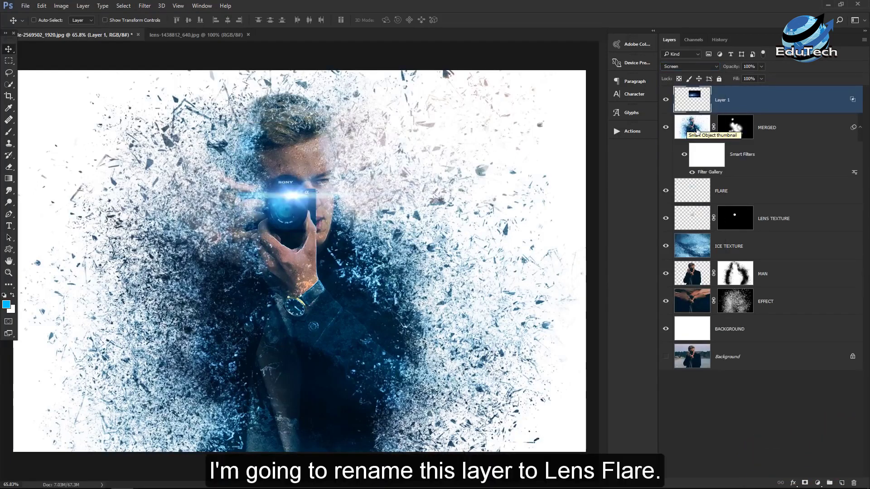
pyautogui.click(742, 97)
pyautogui.write('LENS FLARE')
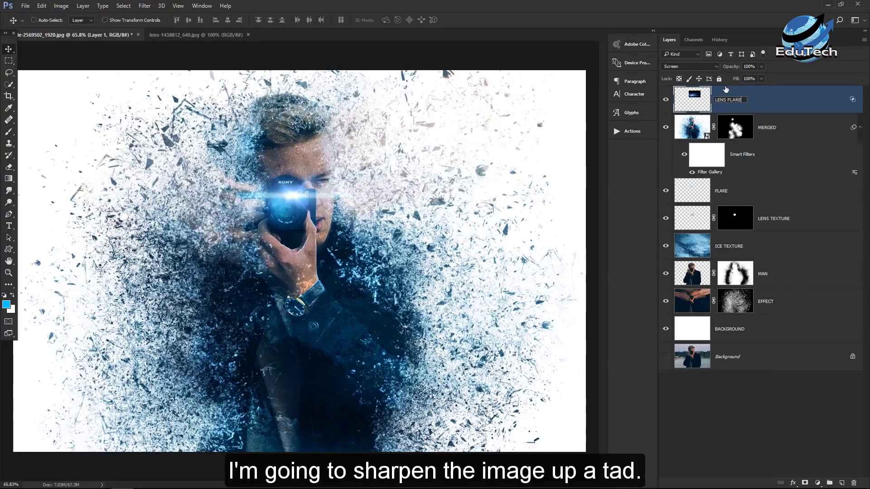
pyautogui.press('Return')
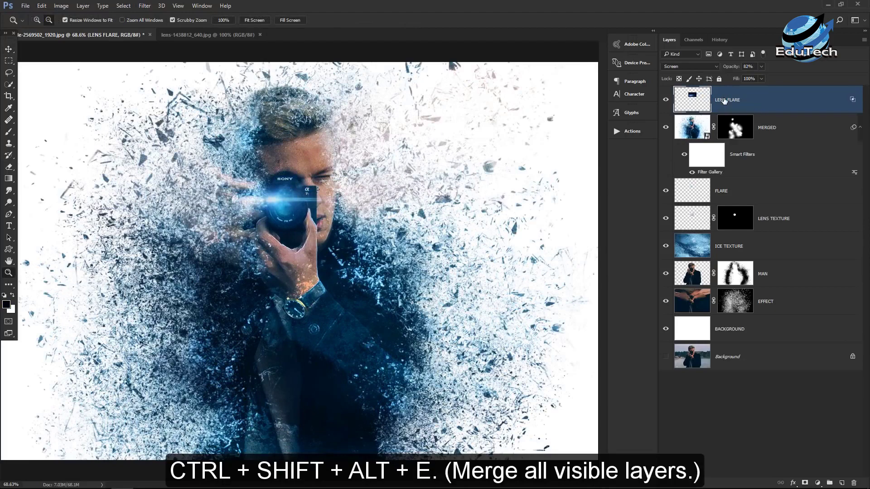
# Merge visible layers into a SHARPEN layer, apply Sharpen More, and slightly lower its opacity.
pyautogui.hotkey('ctrl', 'shift', 'alt', 'e')
pyautogui.write('SHARPEN')
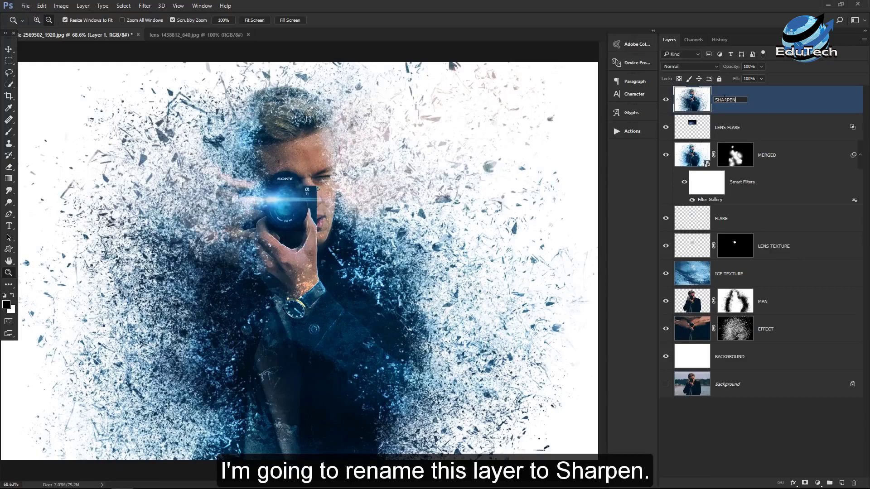
pyautogui.press('Return')
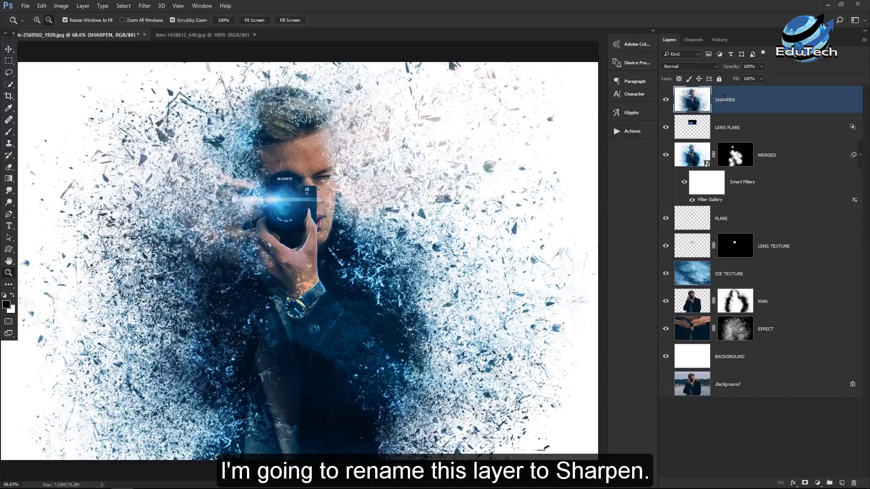
pyautogui.click(145, 6)
pyautogui.moveTo(199, 157)
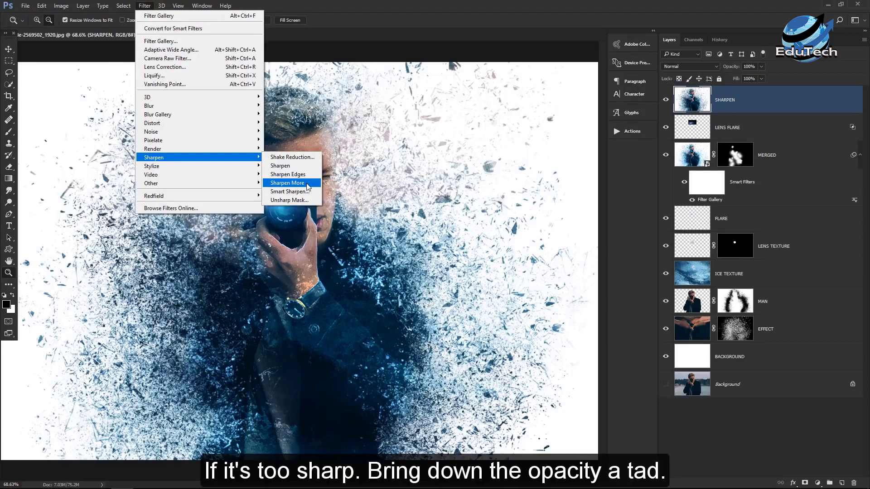
pyautogui.click(287, 183)
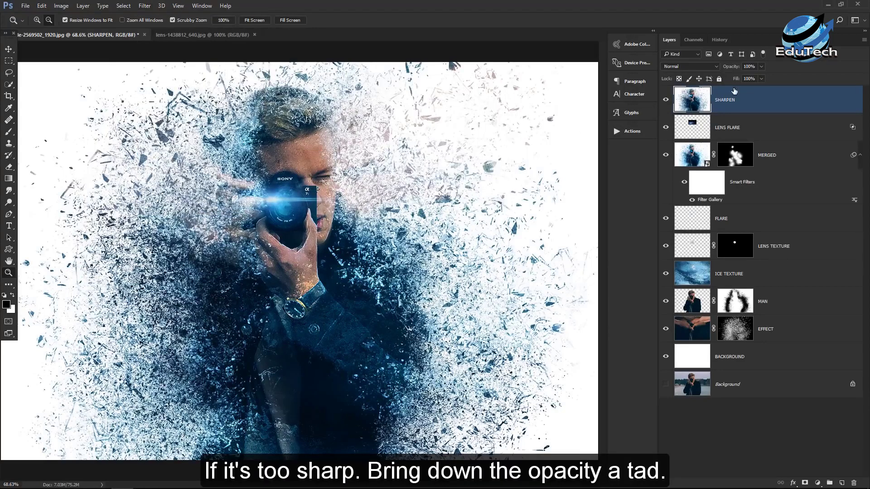
pyautogui.moveTo(731, 69); pyautogui.dragTo(730, 69)
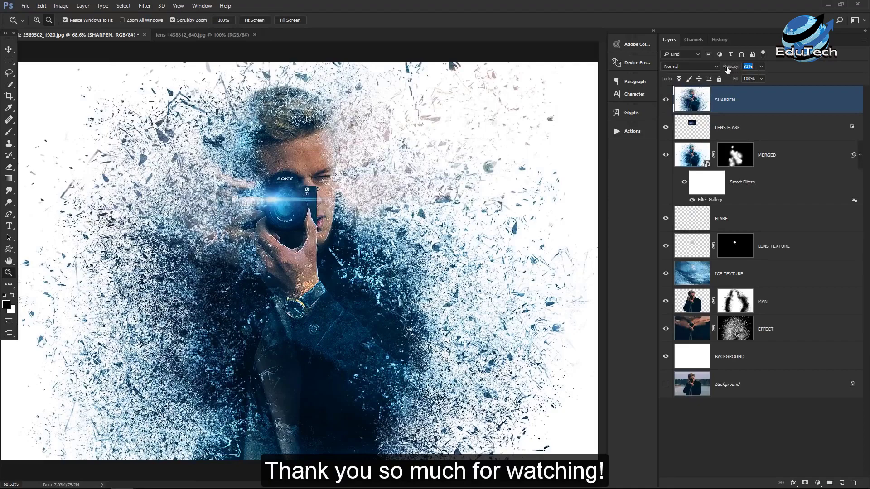